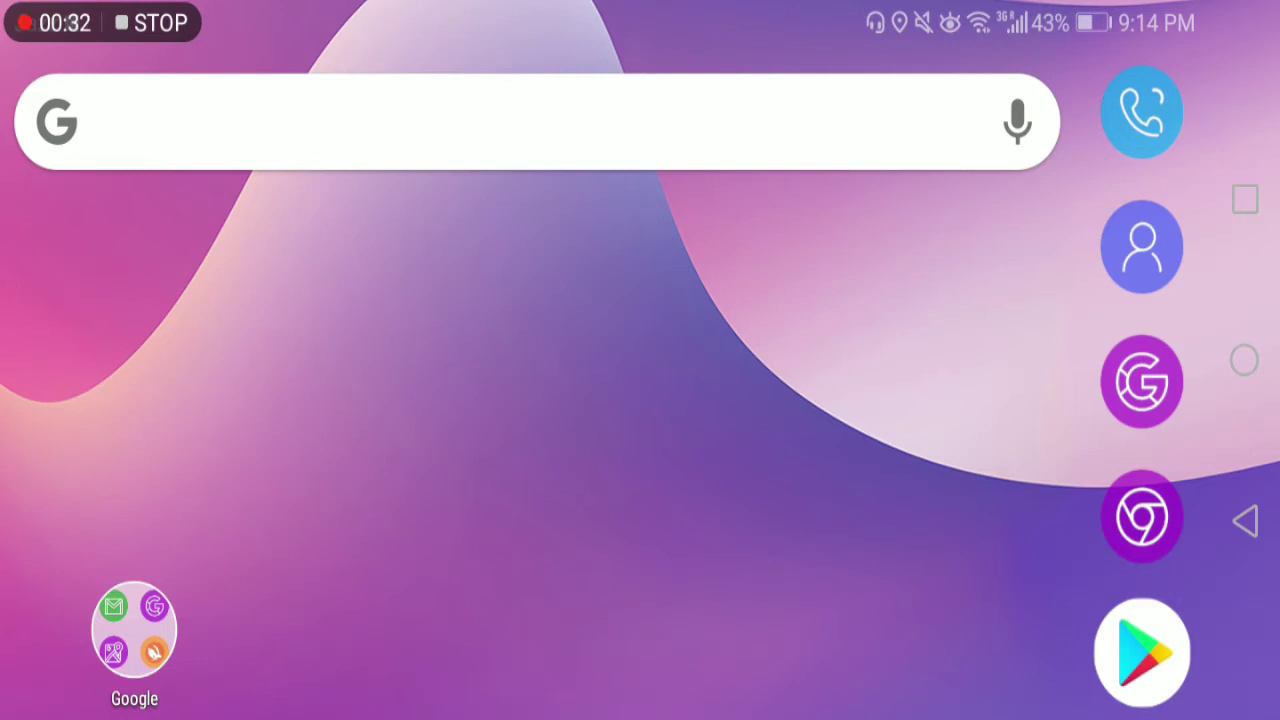
Launch WhatsApp from the Google folder and scroll through the Chats list.
{"action": "left_click", "coordinate": [134, 630]}
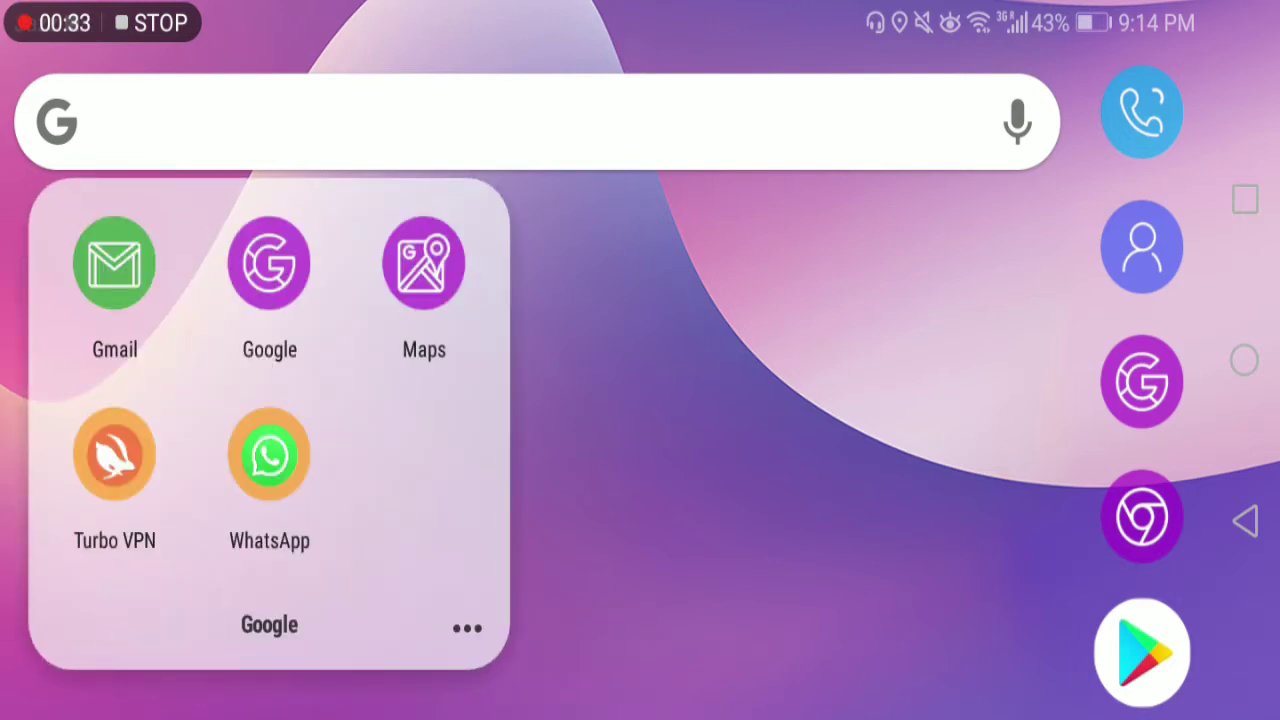
{"action": "left_click", "coordinate": [269, 456]}
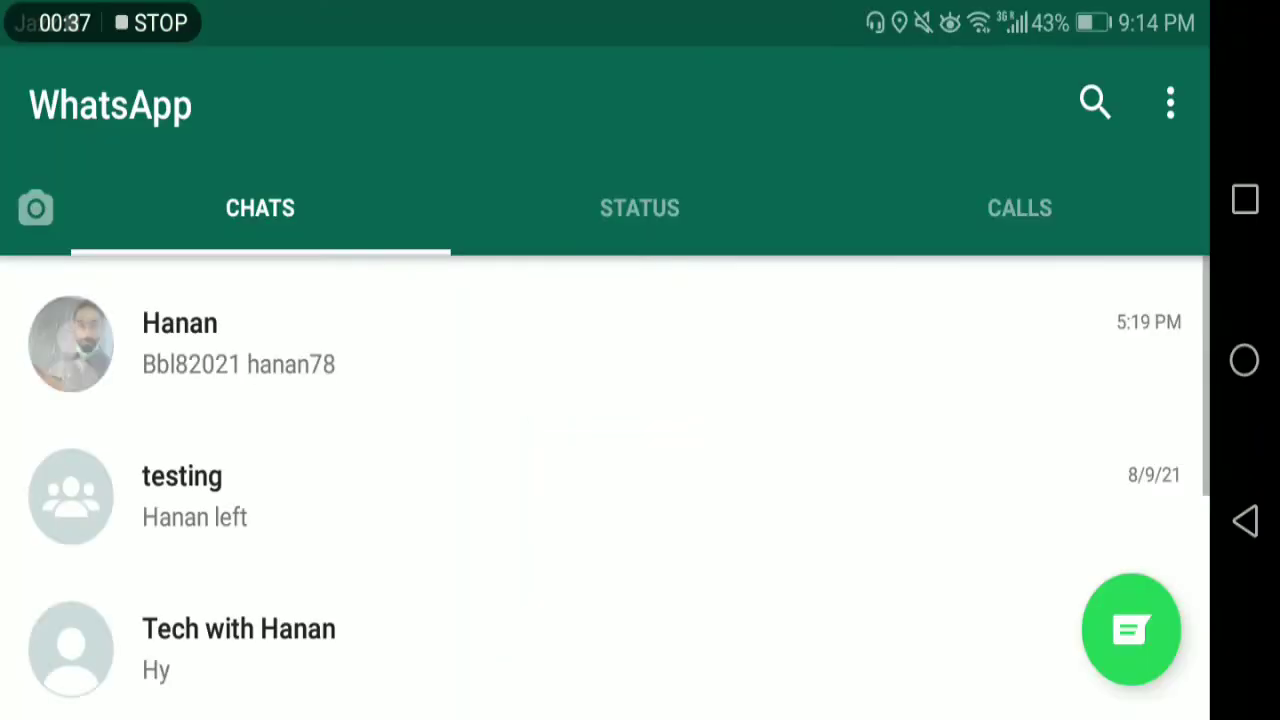
{"action": "mouse_move", "coordinate": [731, 480]}
{"action": "left_mouse_down"}
{"action": "mouse_move", "coordinate": [731, 371]}
{"action": "mouse_move", "coordinate": [731, 420]}
{"action": "left_mouse_up"}
{"action": "left_click_drag", "start_coordinate": [623, 420], "coordinate": [630, 525]}
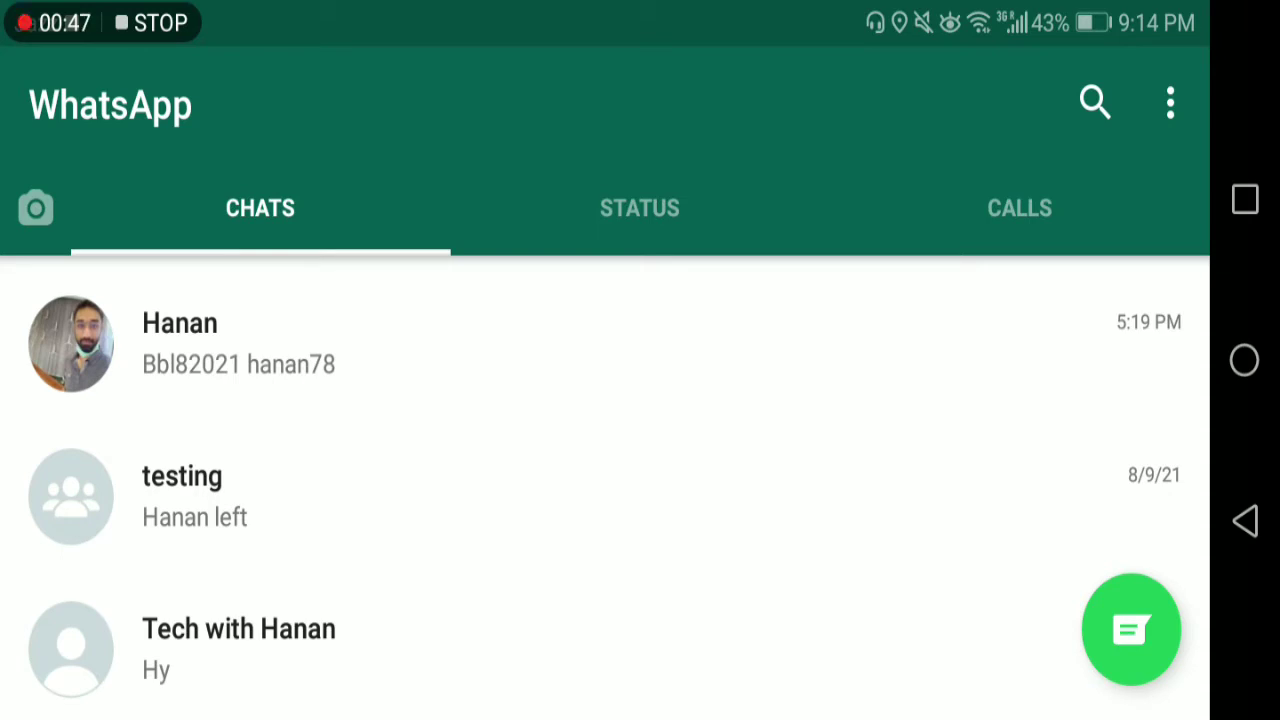
{"action": "left_click", "coordinate": [445, 646]}
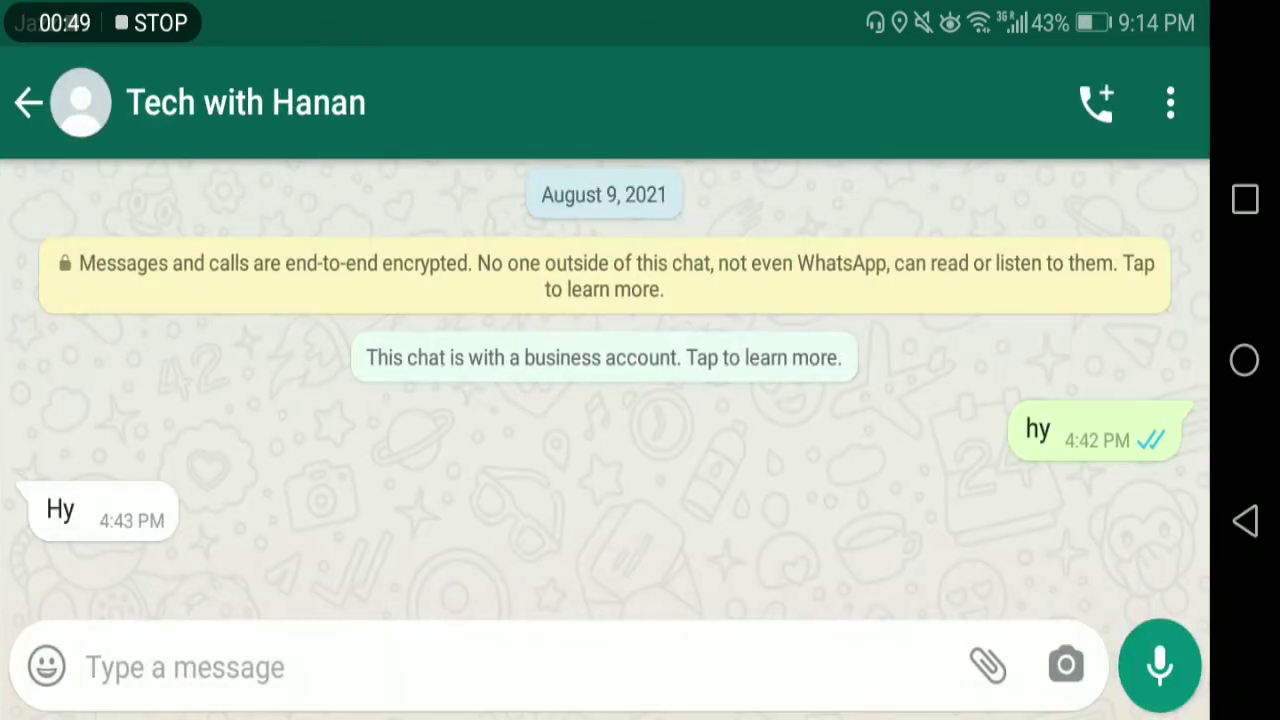
{"action": "left_click", "coordinate": [563, 450]}
{"action": "left_click", "coordinate": [829, 498]}
{"action": "left_click", "coordinate": [30, 102]}
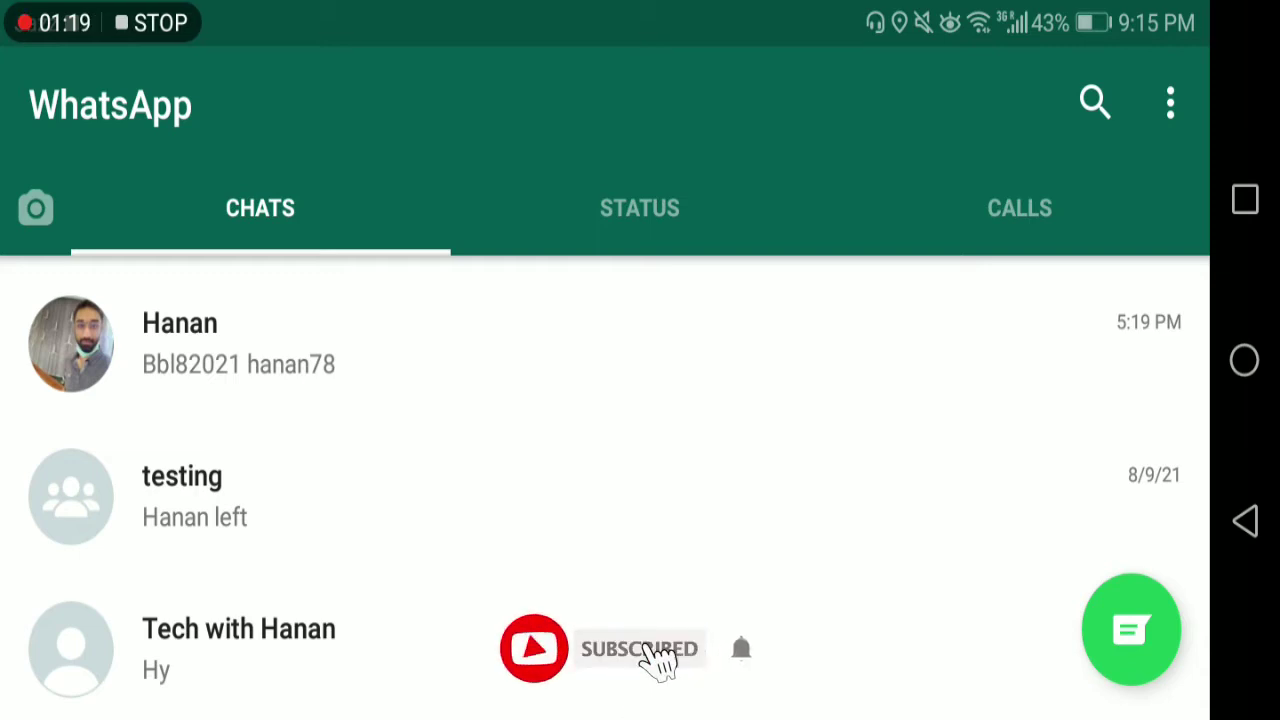
{"action": "scroll", "coordinate": [762, 455], "scroll_direction": "down", "scroll_amount": 2}
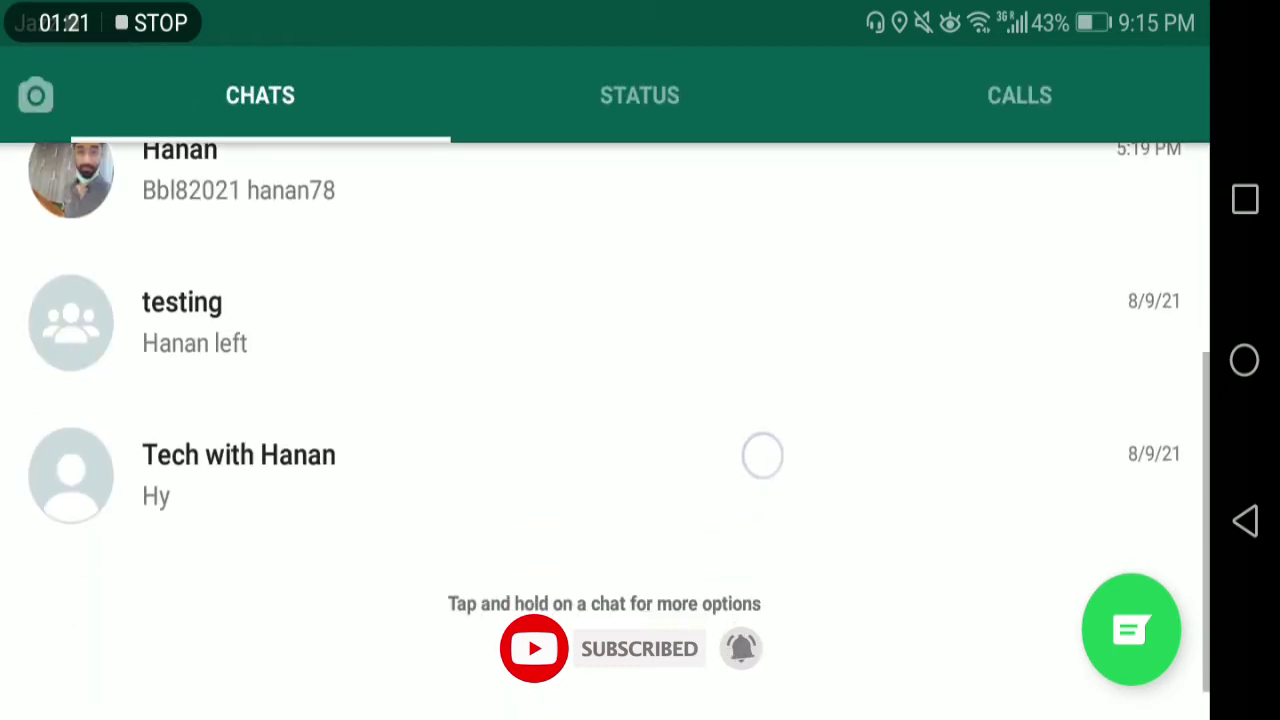
{"action": "left_click_drag", "start_coordinate": [563, 463], "coordinate": [662, 413]}
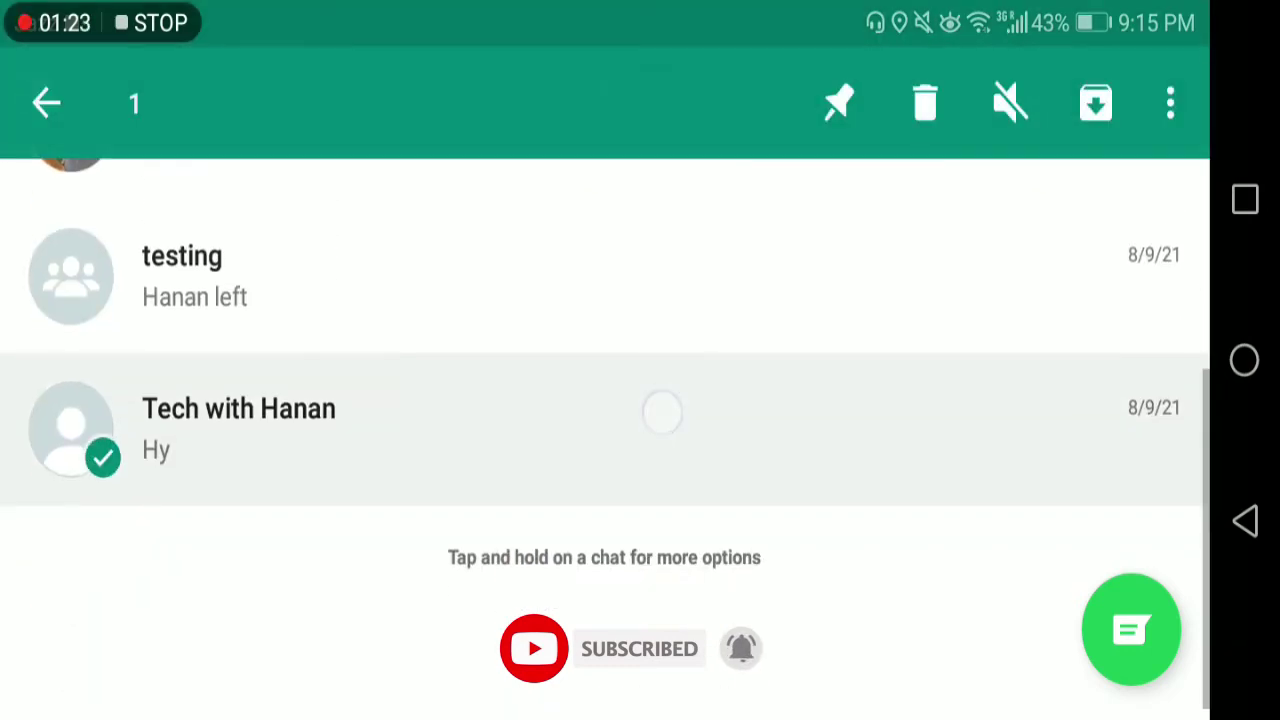
{"action": "scroll", "coordinate": [617, 463], "scroll_direction": "up", "scroll_amount": 2}
{"action": "left_click", "coordinate": [675, 401]}
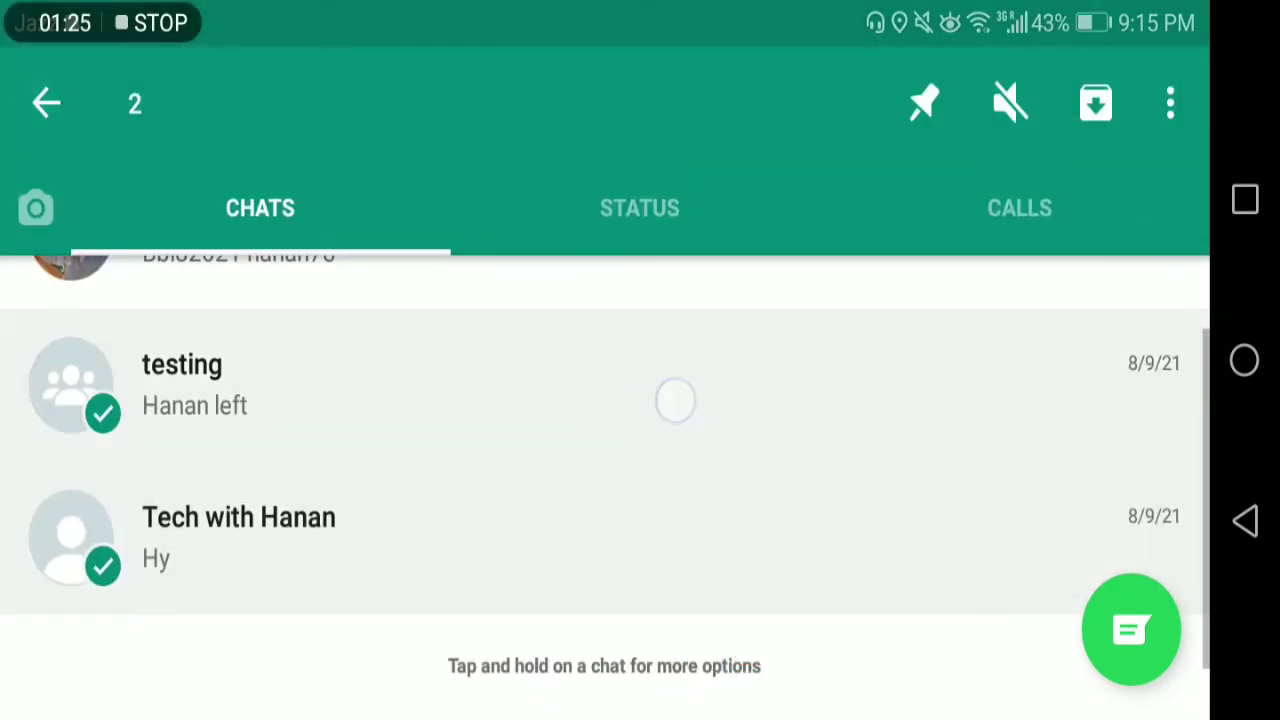
{"action": "left_click", "coordinate": [675, 401]}
{"action": "left_click", "coordinate": [566, 534]}
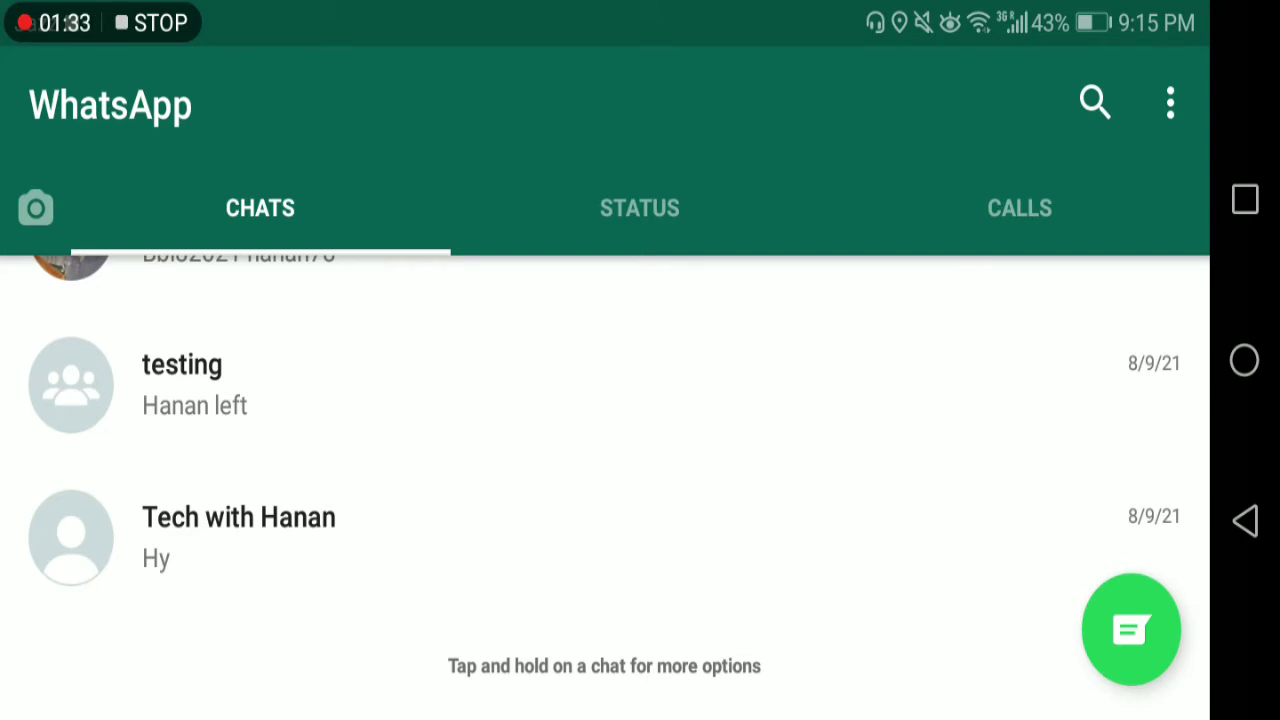
{"action": "left_click_drag", "start_coordinate": [749, 360], "coordinate": [748, 512]}
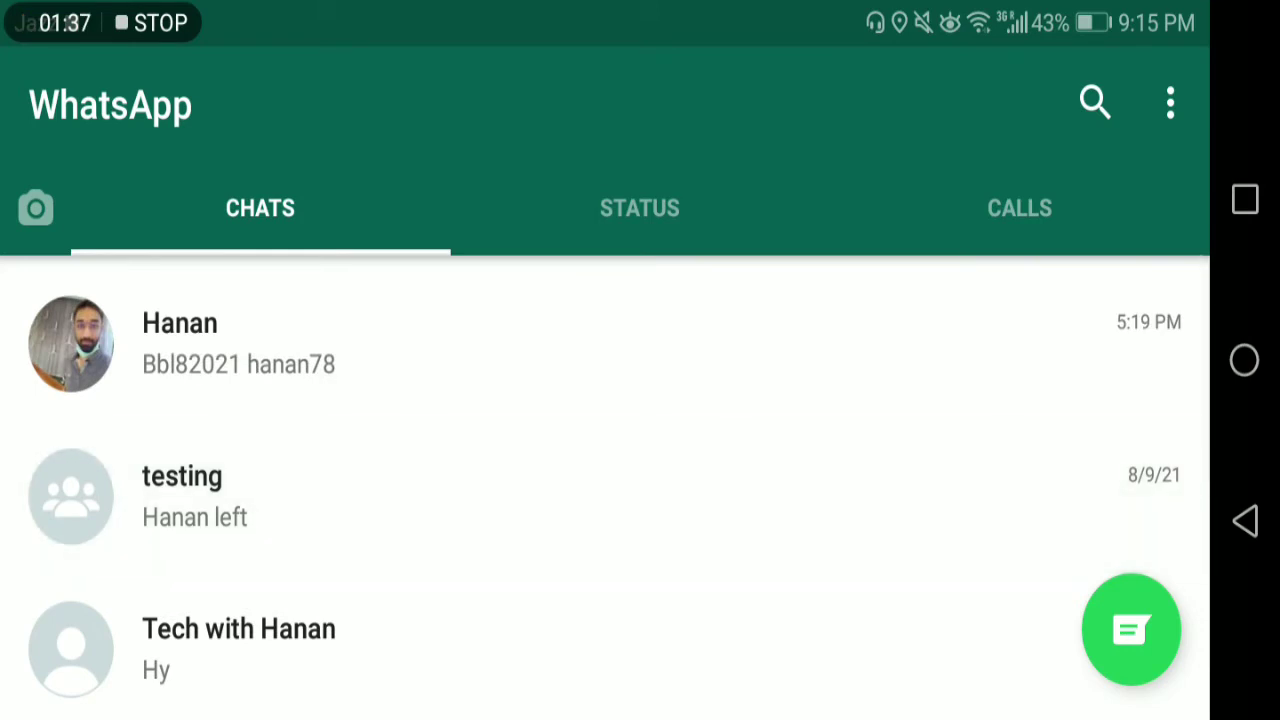
Go to WhatsApp's Privacy settings through Settings > Account.
{"action": "left_click", "coordinate": [1170, 103]}
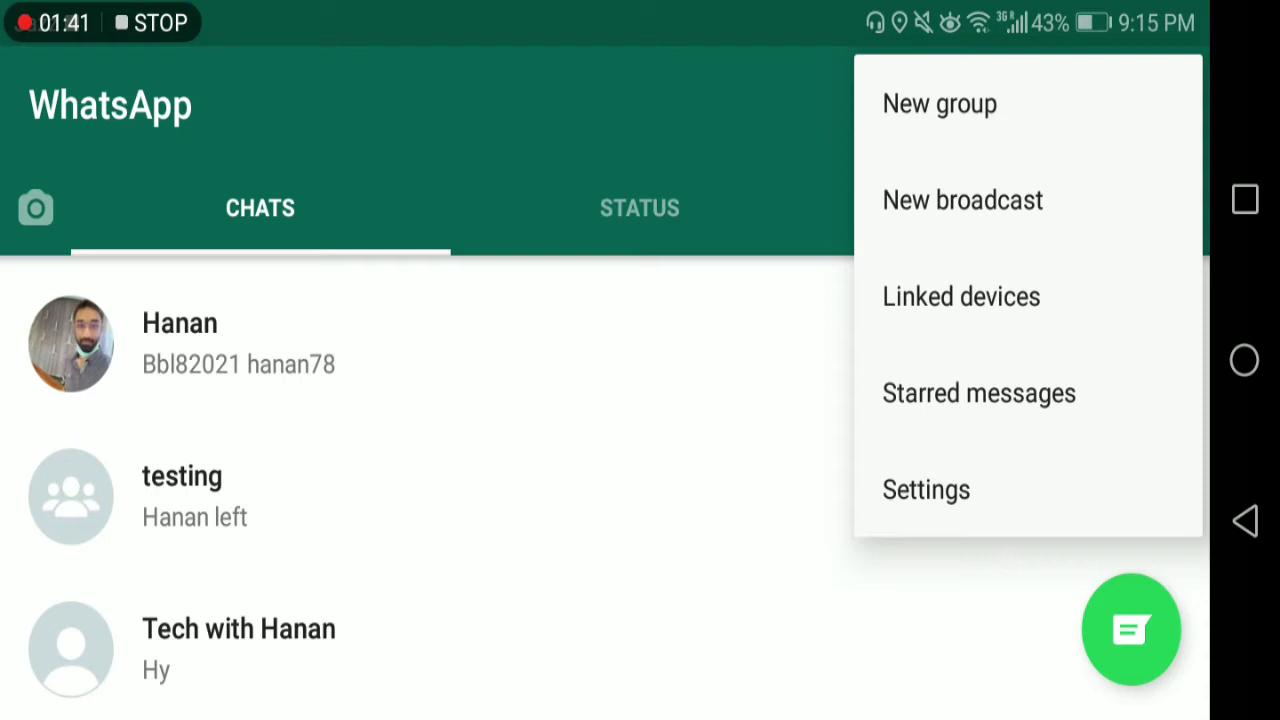
{"action": "left_click", "coordinate": [1009, 477]}
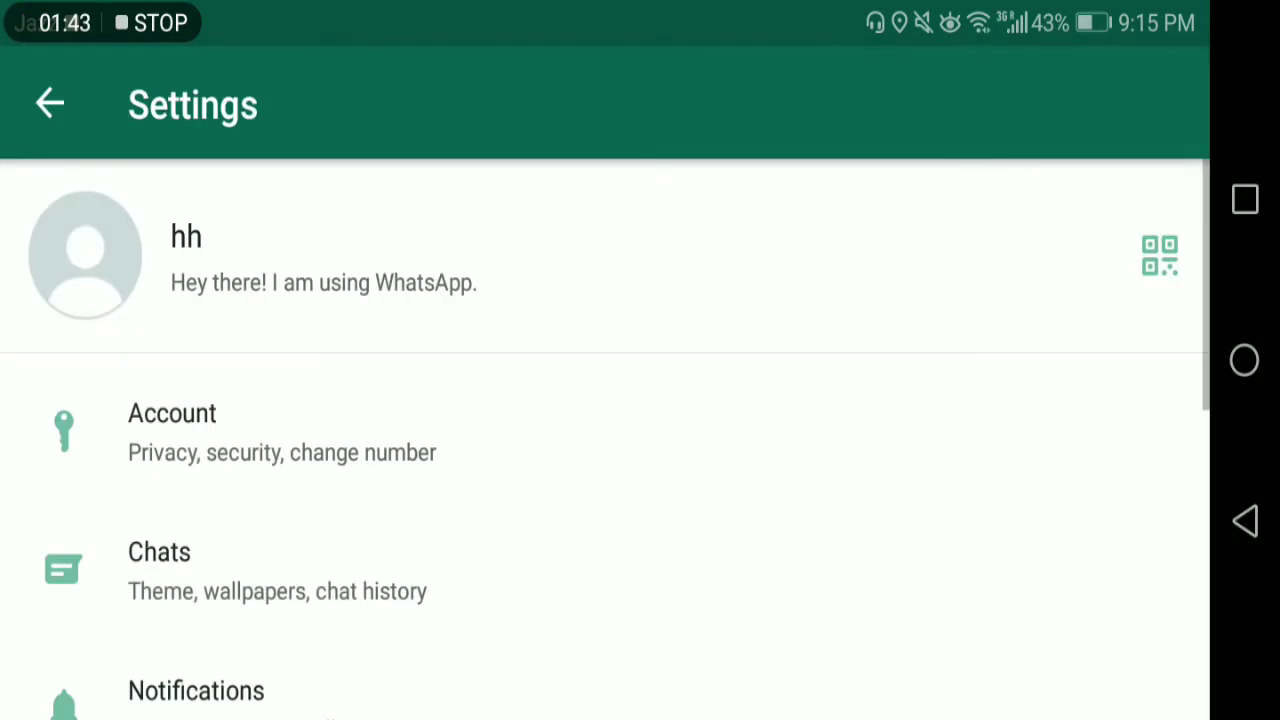
{"action": "left_click", "coordinate": [457, 414]}
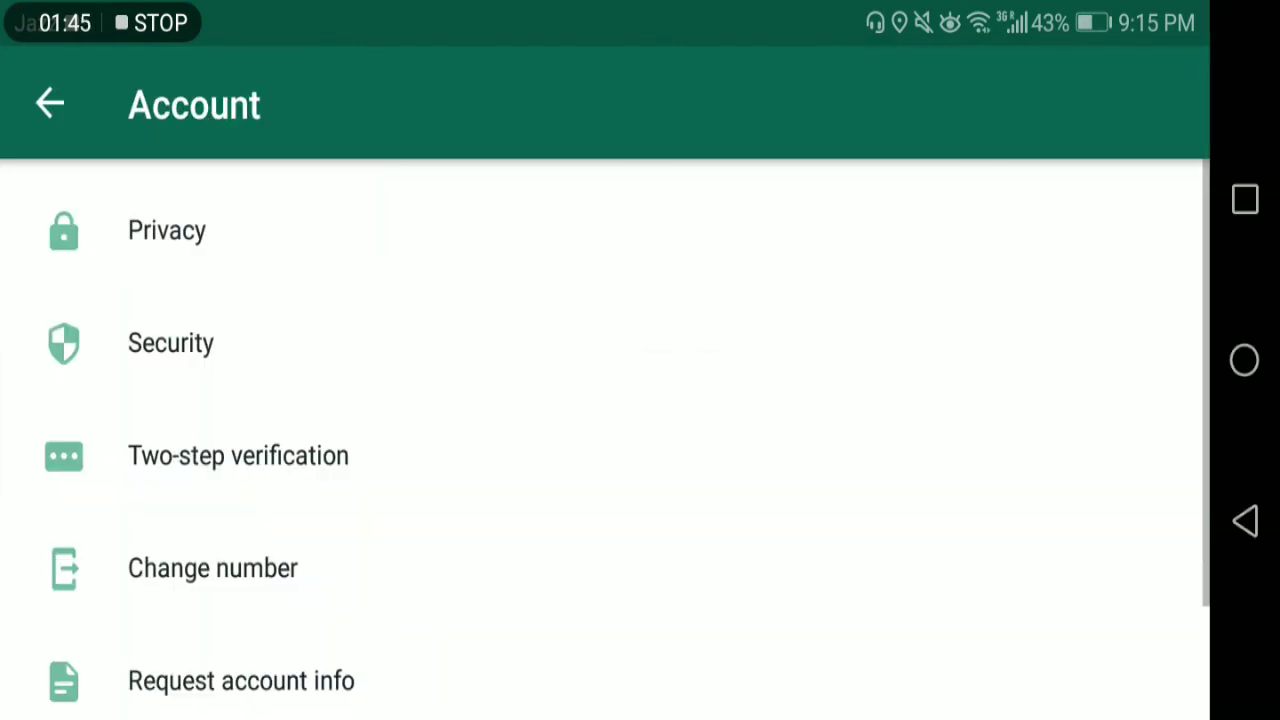
{"action": "left_click", "coordinate": [449, 203]}
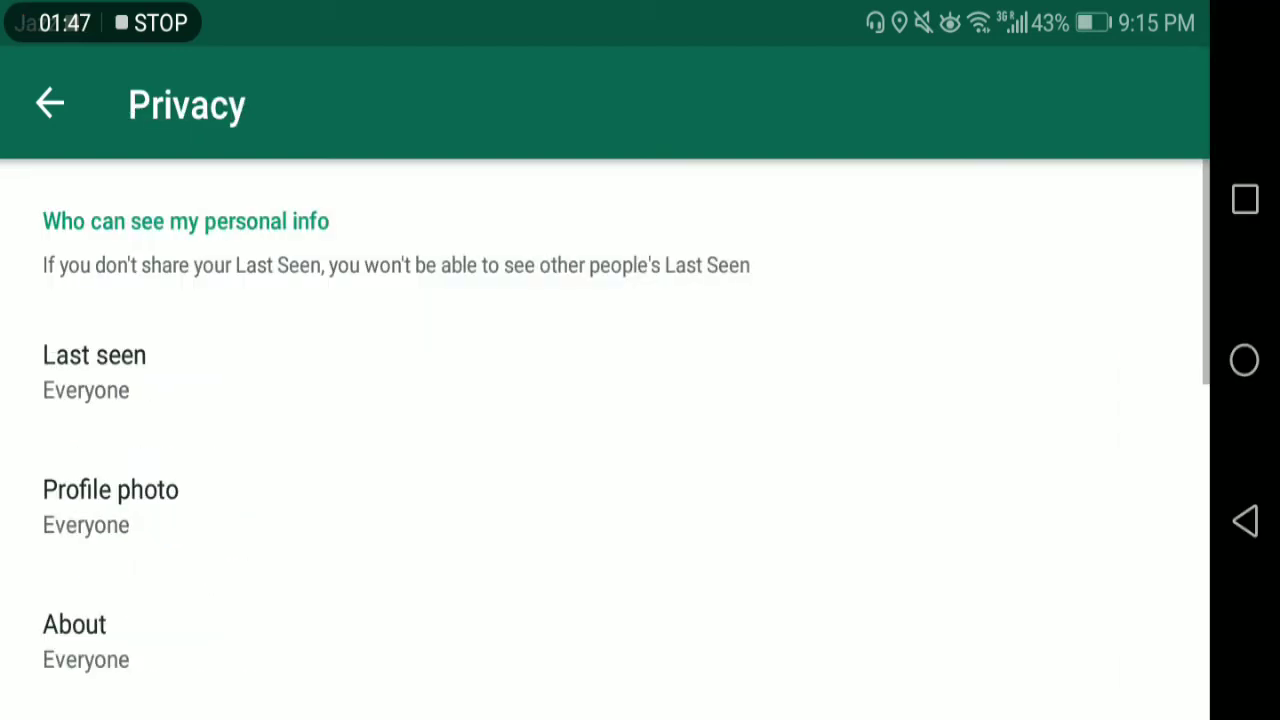
Scroll down the Privacy list and open the Groups option, currently set to Everyone.
{"action": "left_click_drag", "start_coordinate": [717, 517], "coordinate": [697, 331]}
{"action": "left_click_drag", "start_coordinate": [652, 482], "coordinate": [649, 320]}
{"action": "left_click_drag", "start_coordinate": [716, 456], "coordinate": [725, 291]}
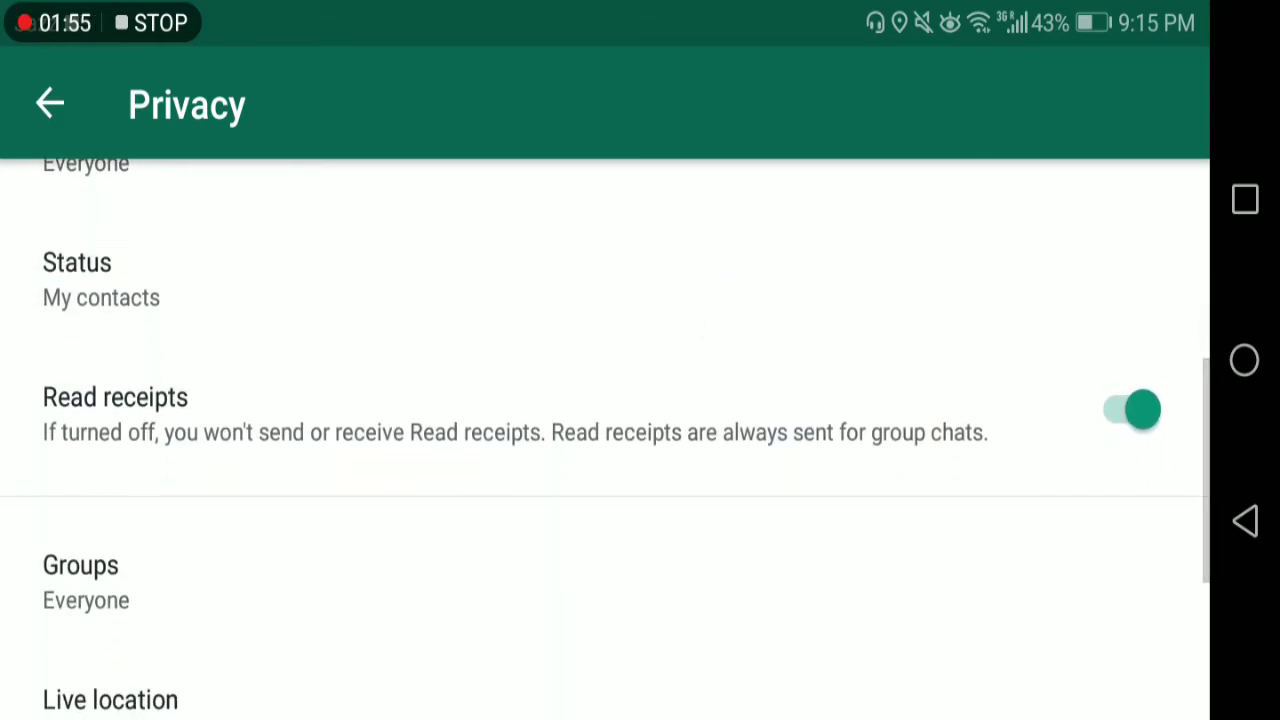
{"action": "left_click_drag", "start_coordinate": [487, 420], "coordinate": [496, 535]}
{"action": "mouse_move", "coordinate": [697, 562]}
{"action": "left_mouse_down"}
{"action": "mouse_move", "coordinate": [717, 331]}
{"action": "mouse_move", "coordinate": [709, 240]}
{"action": "left_mouse_up"}
{"action": "left_click_drag", "start_coordinate": [740, 499], "coordinate": [741, 408]}
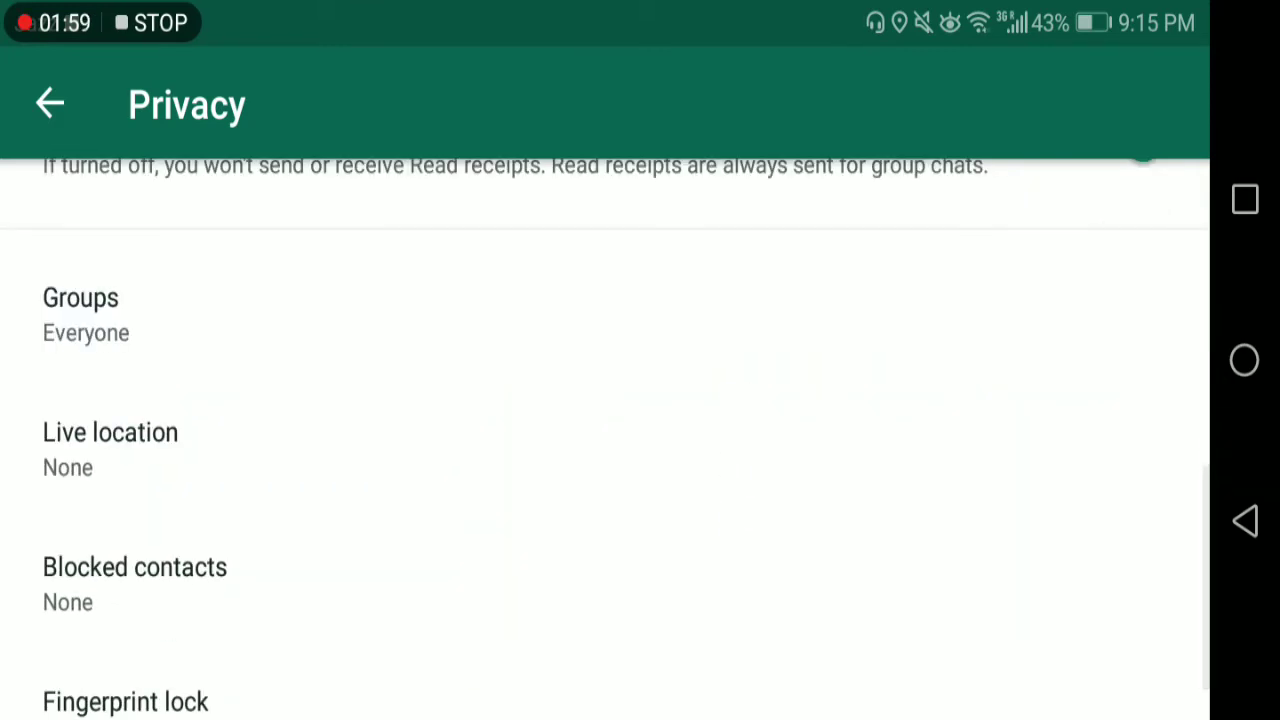
{"action": "left_click", "coordinate": [251, 317]}
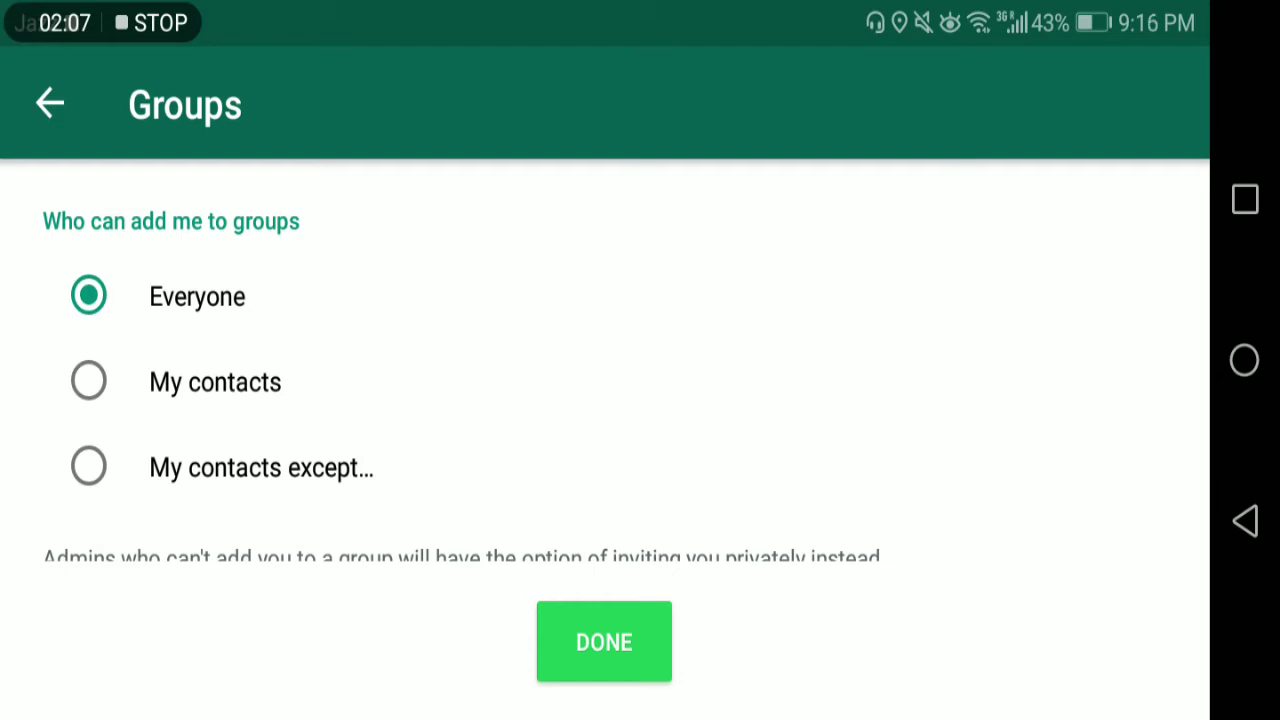
Choose My contacts as who can add you to groups and save with DONE.
{"action": "left_click", "coordinate": [88, 381]}
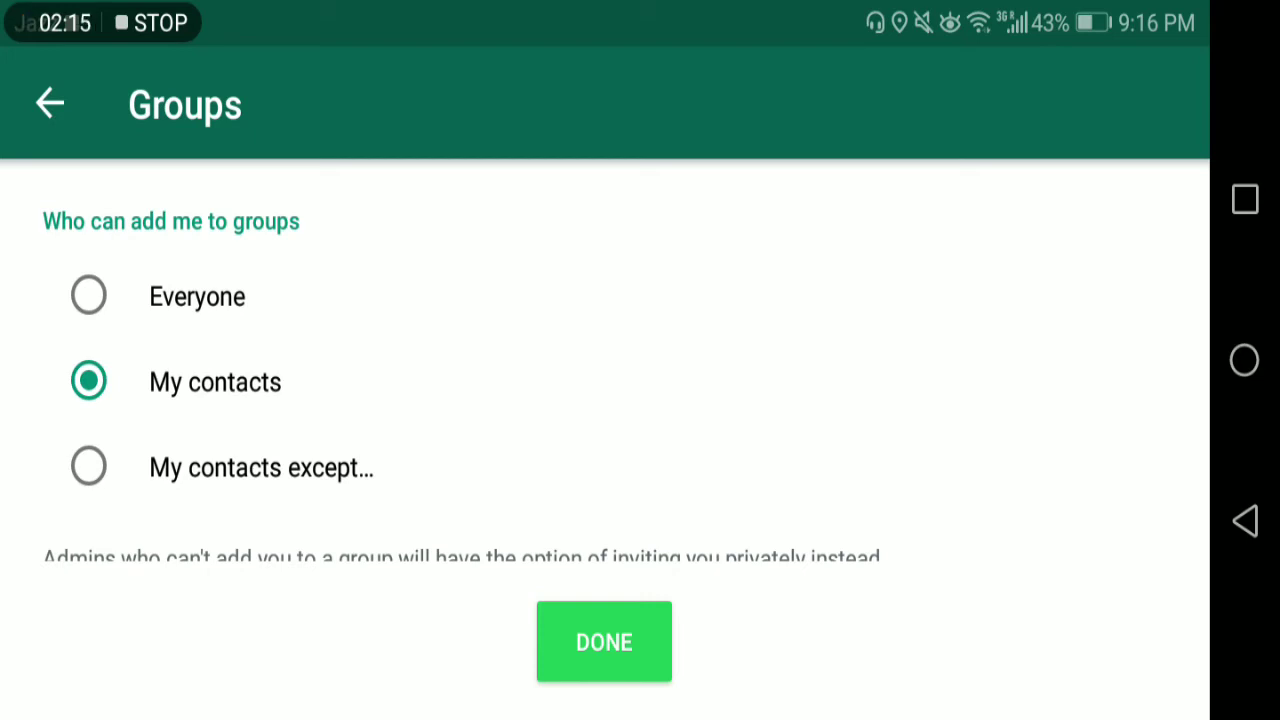
{"action": "left_click", "coordinate": [318, 380]}
{"action": "left_click", "coordinate": [623, 608]}
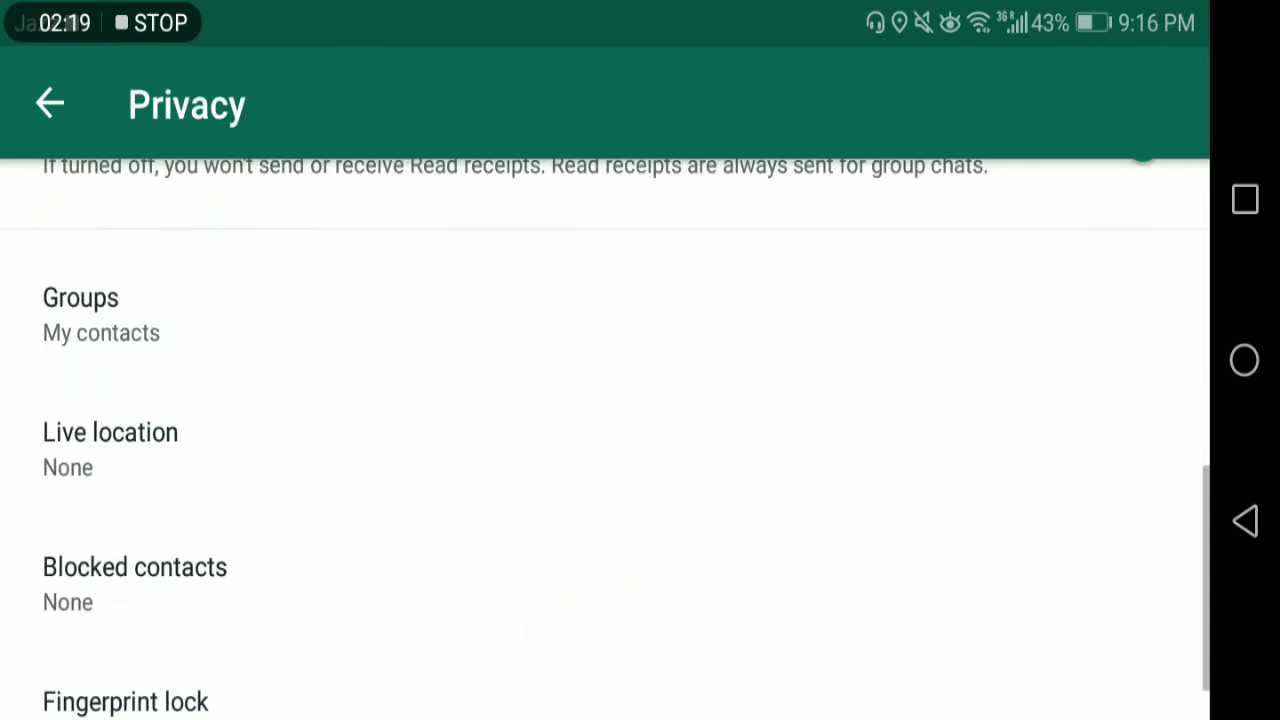
Enable Unlock with fingerprint, verifying on the sensor, with auto-lock kept at After 1 minute.
{"action": "left_click_drag", "start_coordinate": [506, 352], "coordinate": [506, 274]}
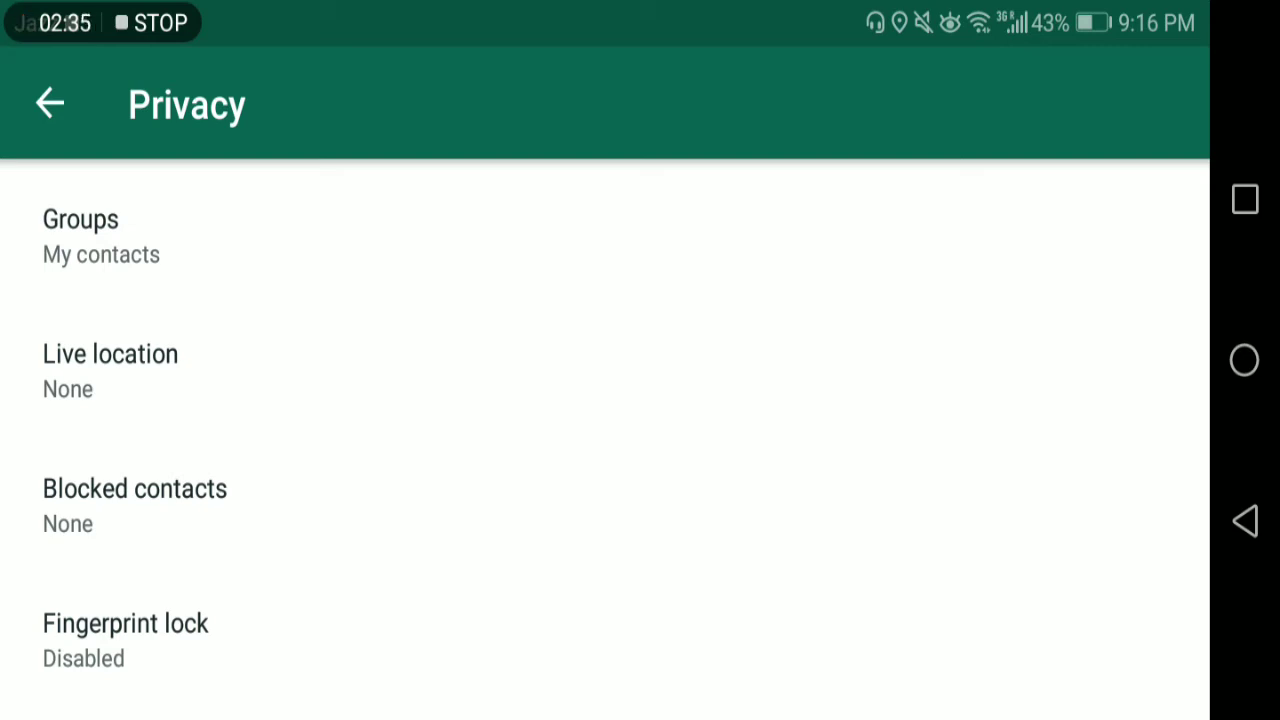
{"action": "left_click_drag", "start_coordinate": [677, 457], "coordinate": [707, 242]}
{"action": "left_click", "coordinate": [214, 637]}
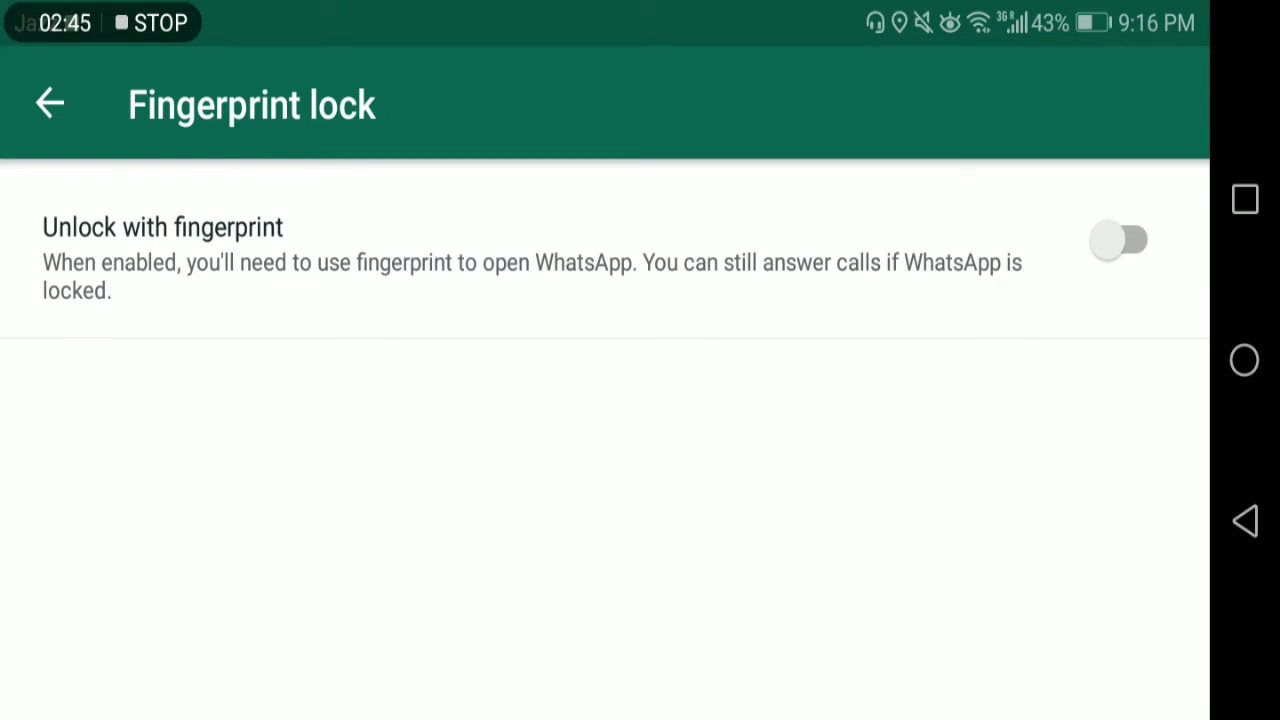
{"action": "left_click", "coordinate": [1120, 238]}
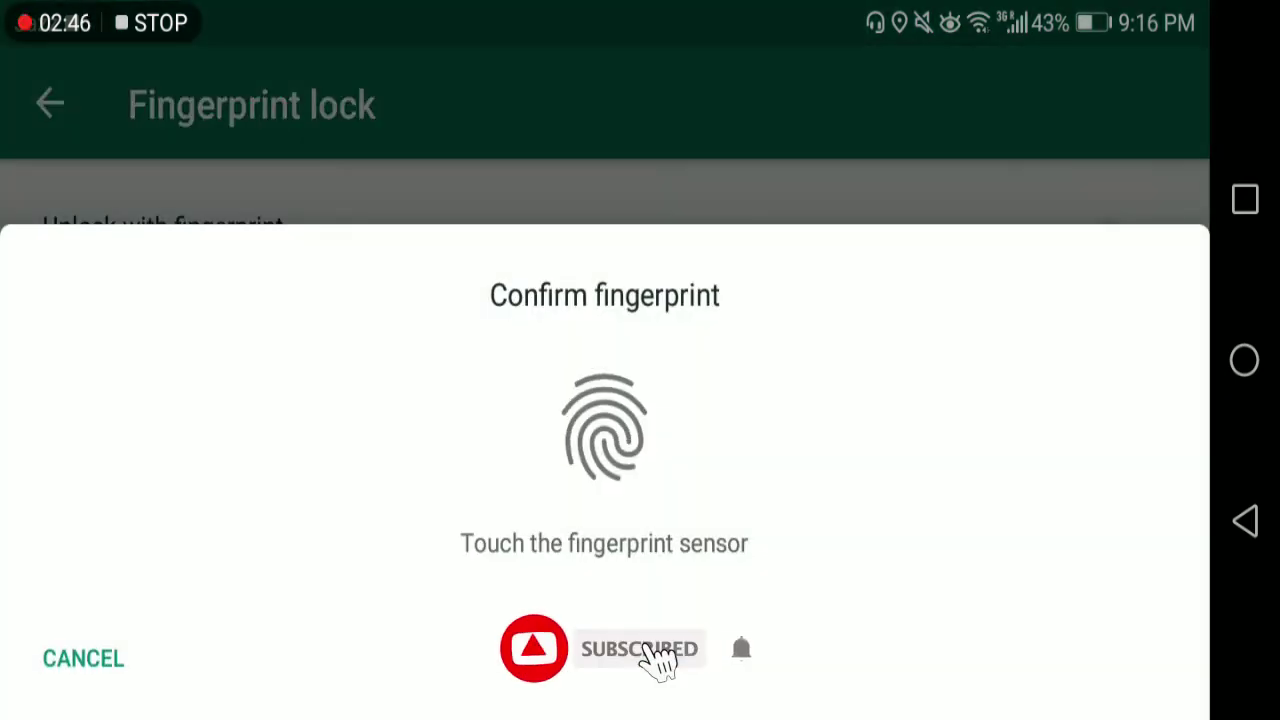
{"action": "left_click", "coordinate": [100, 675]}
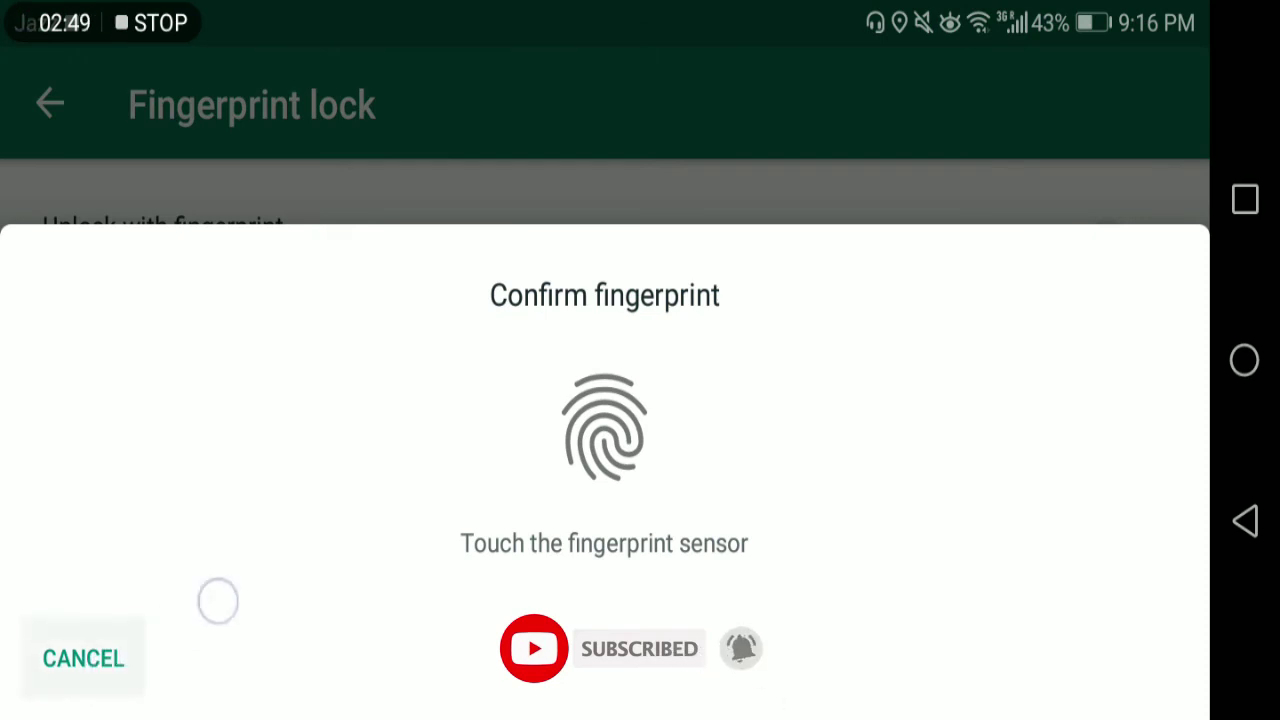
{"action": "left_click_drag", "start_coordinate": [218, 600], "coordinate": [363, 525]}
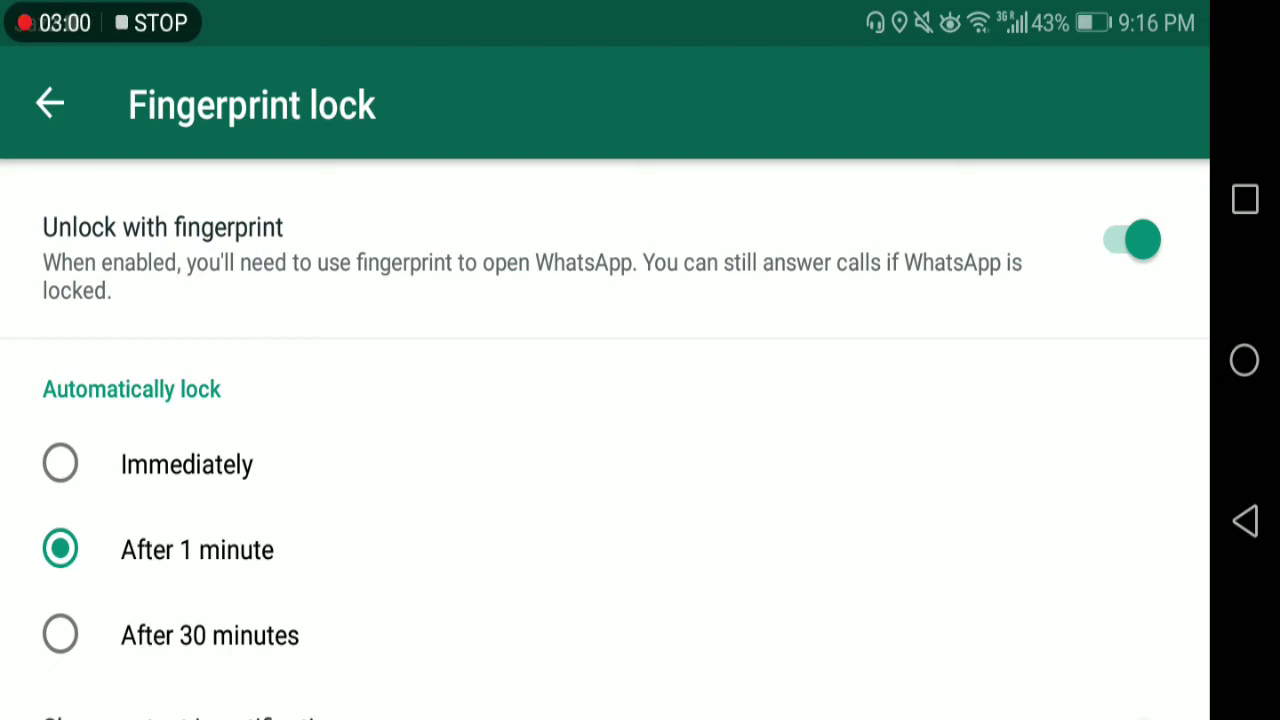
Toggle Show content in notifications off and back on, then return to Account settings.
{"action": "left_click_drag", "start_coordinate": [758, 524], "coordinate": [783, 357]}
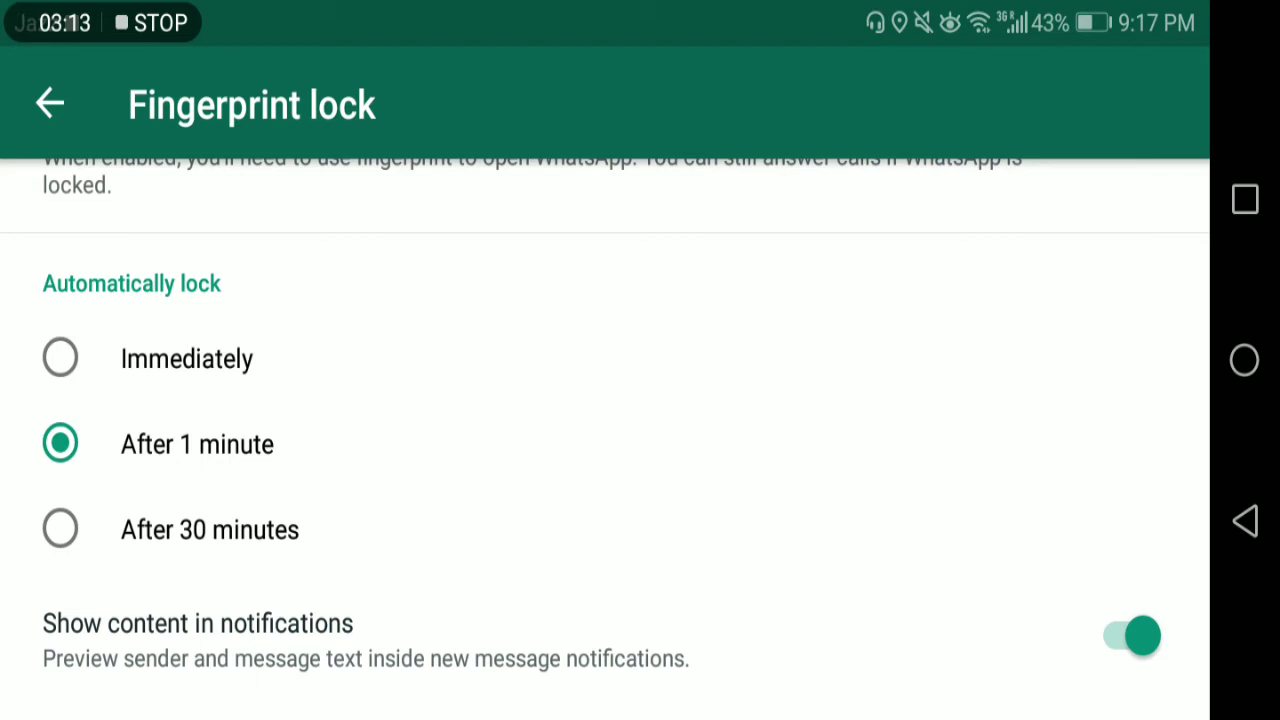
{"action": "left_click_drag", "start_coordinate": [808, 509], "coordinate": [815, 300]}
{"action": "left_click", "coordinate": [1130, 636]}
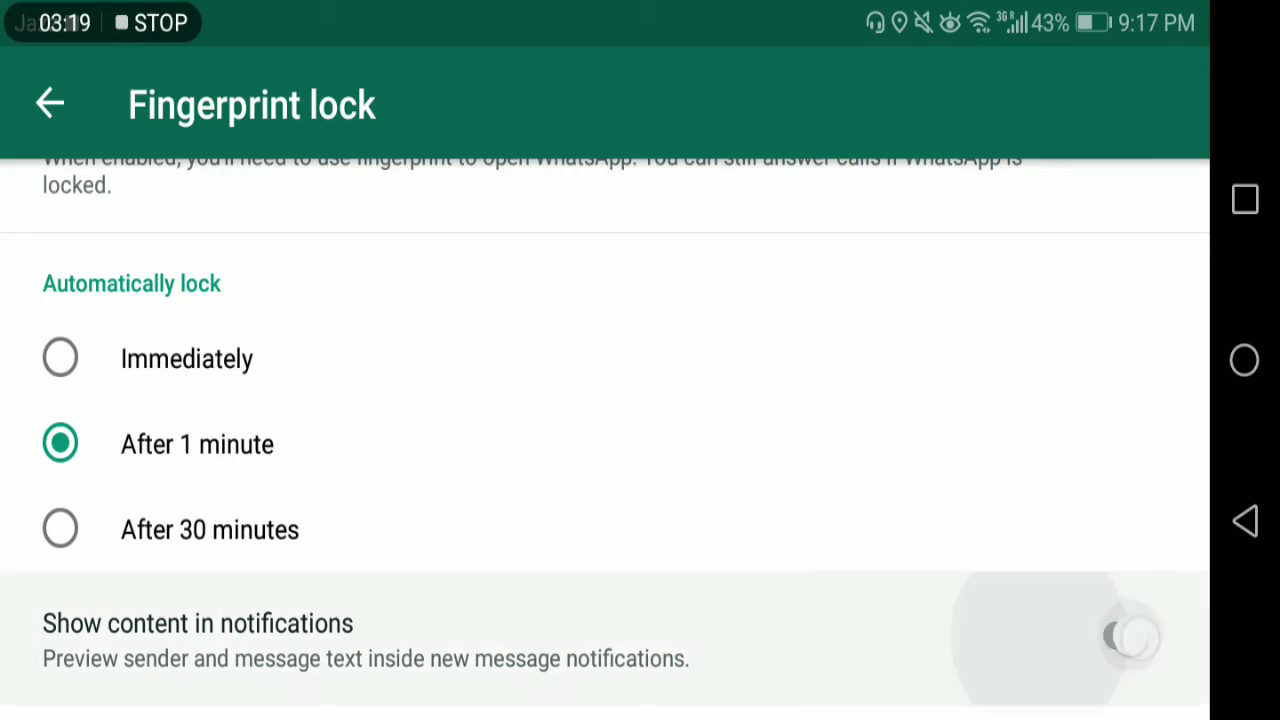
{"action": "left_click", "coordinate": [1110, 636]}
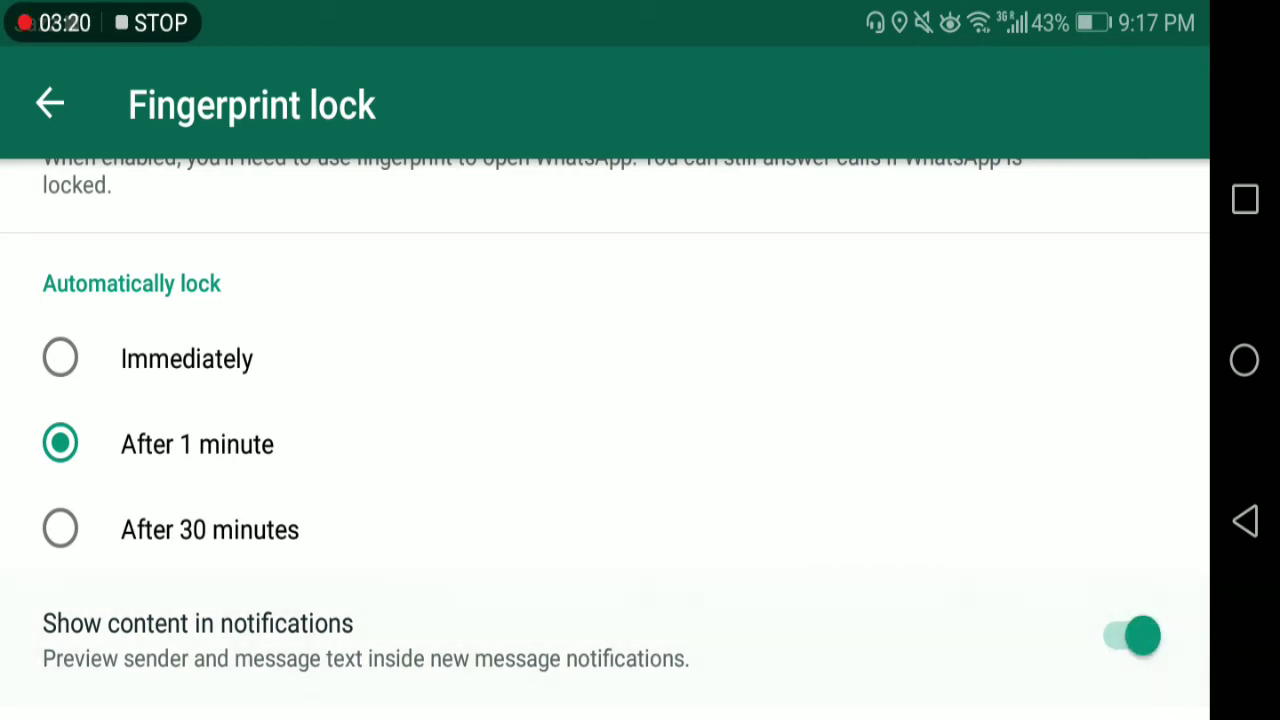
{"action": "left_click", "coordinate": [50, 103]}
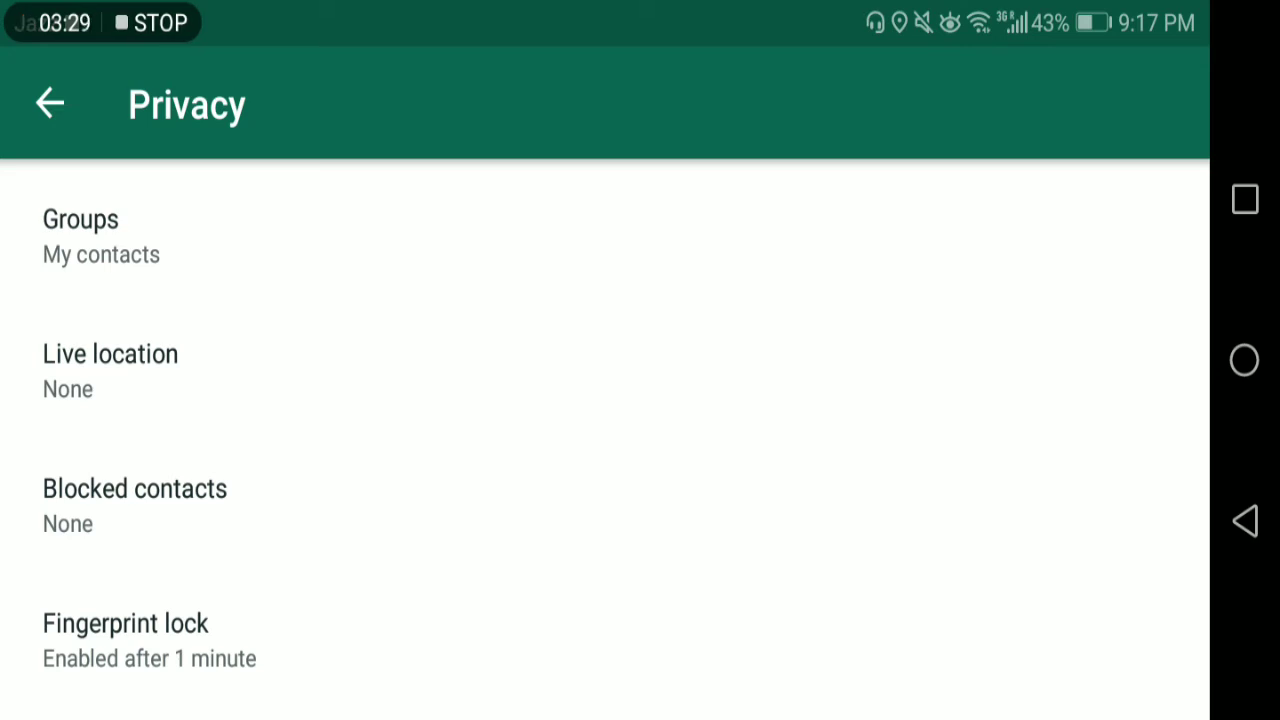
{"action": "left_click", "coordinate": [50, 103]}
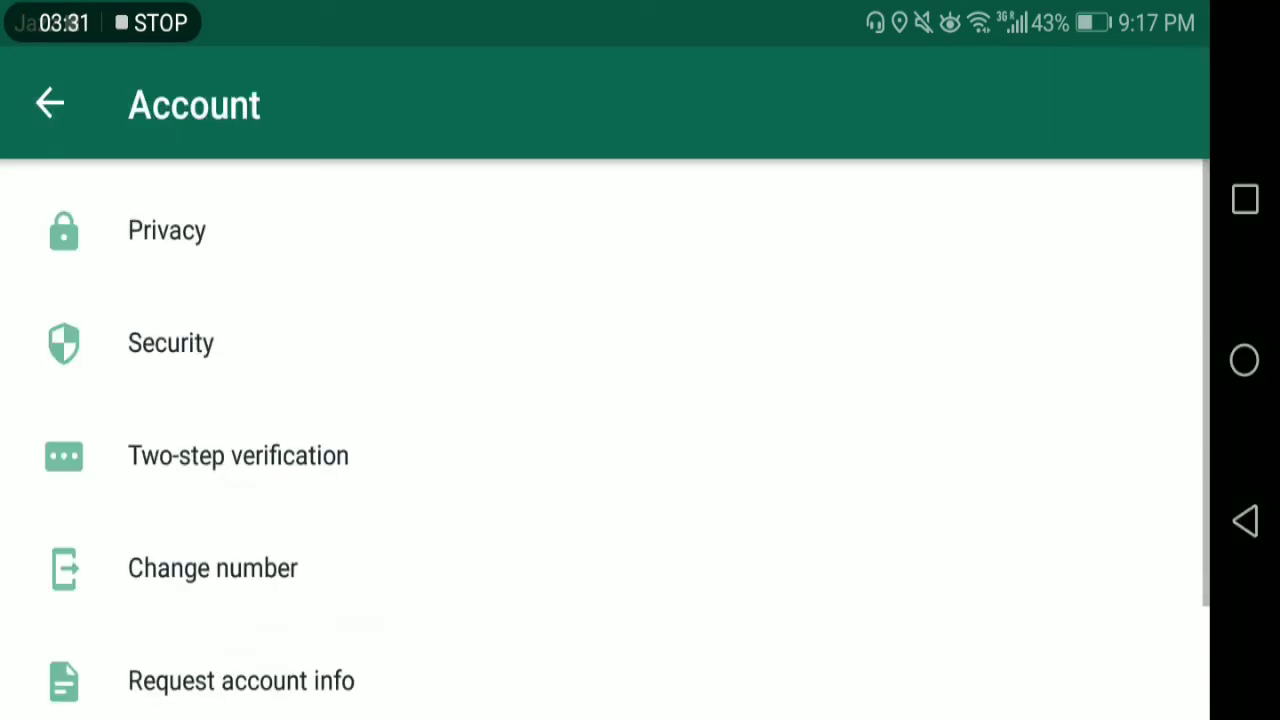
Open Account > Security from the main Settings list and scroll through it.
{"action": "left_click", "coordinate": [40, 110]}
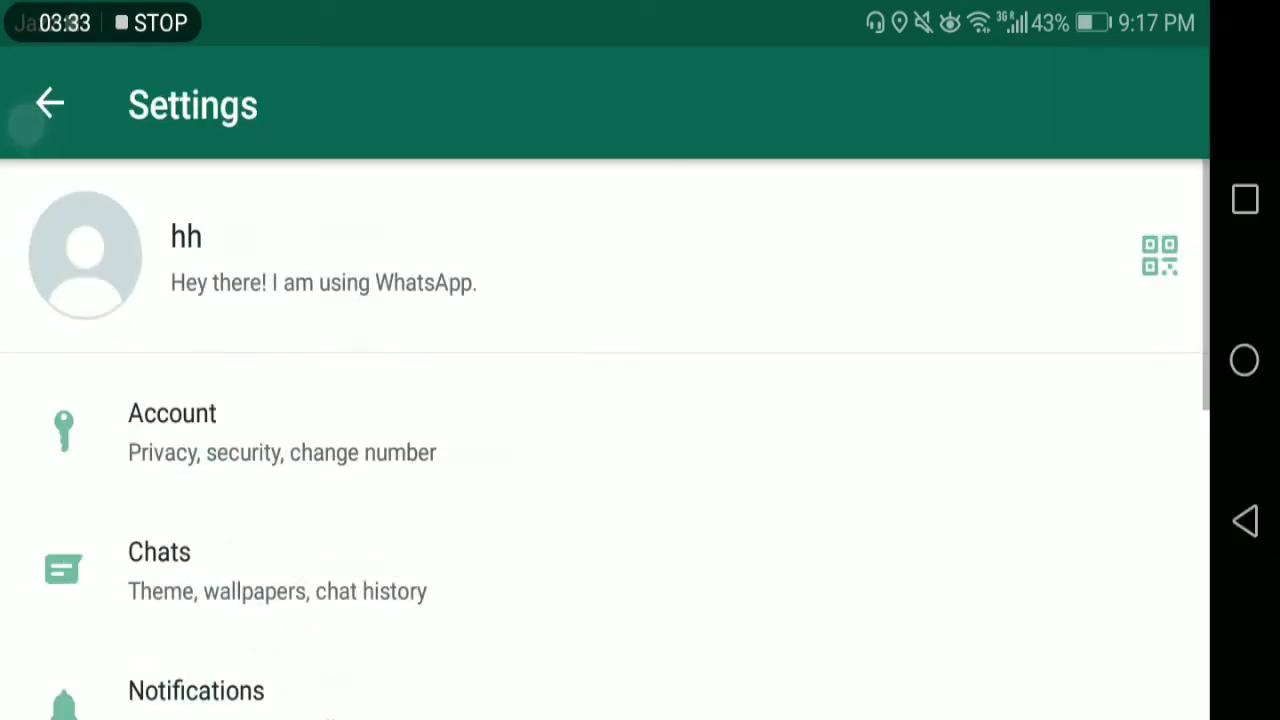
{"action": "left_click_drag", "start_coordinate": [638, 526], "coordinate": [697, 366]}
{"action": "left_click", "coordinate": [462, 285]}
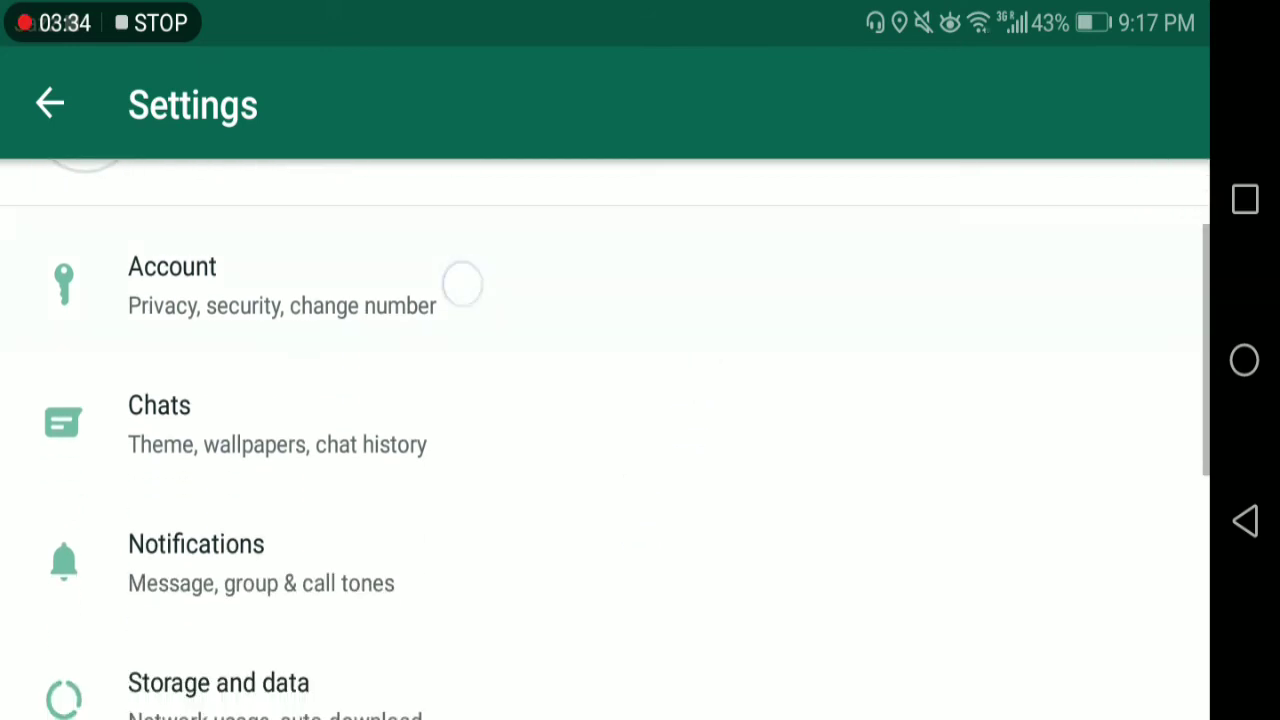
{"action": "left_click", "coordinate": [371, 351]}
{"action": "left_click", "coordinate": [812, 573]}
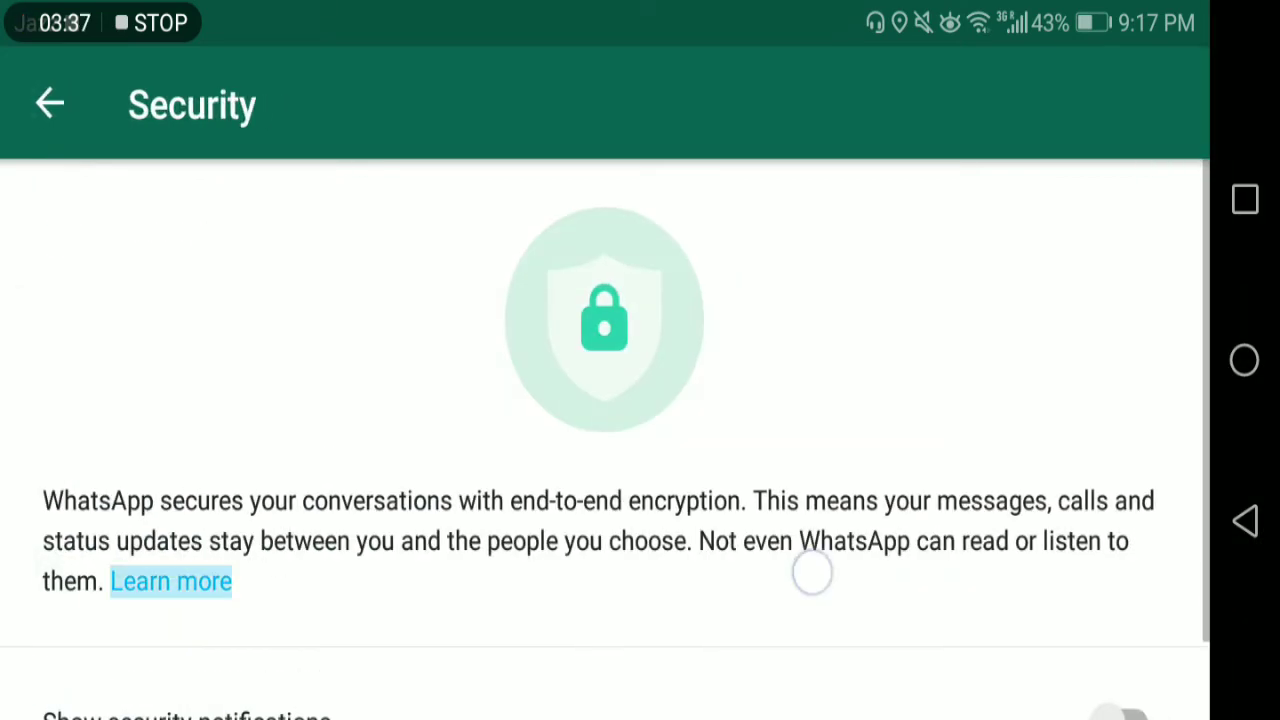
{"action": "left_click_drag", "start_coordinate": [812, 573], "coordinate": [829, 329]}
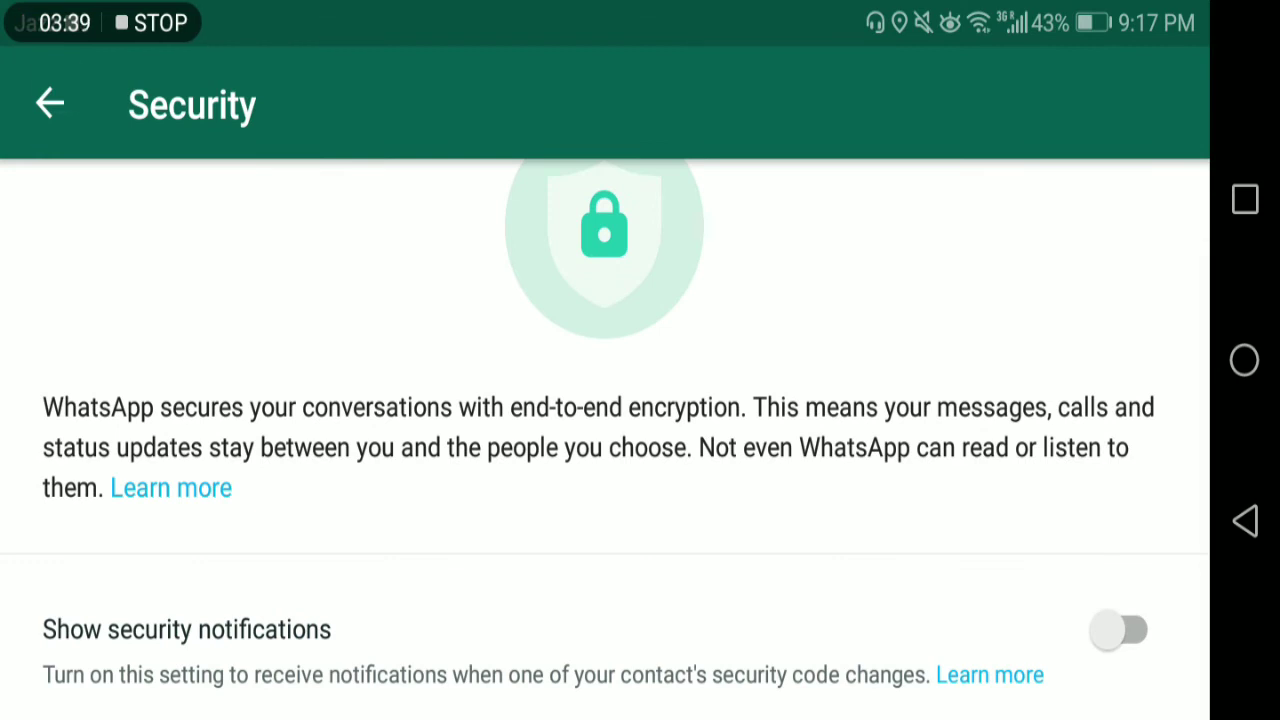
Go back and open Two-step verification to begin PIN setup.
{"action": "left_click", "coordinate": [50, 103]}
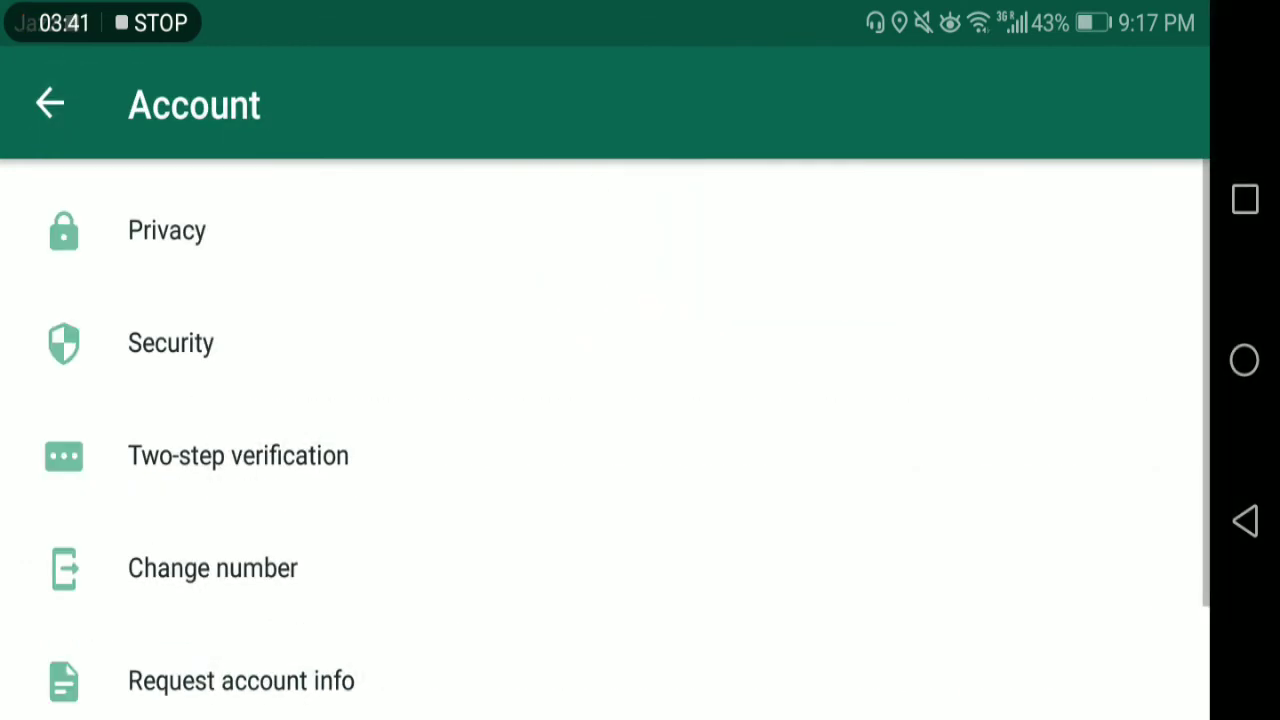
{"action": "left_click", "coordinate": [338, 465]}
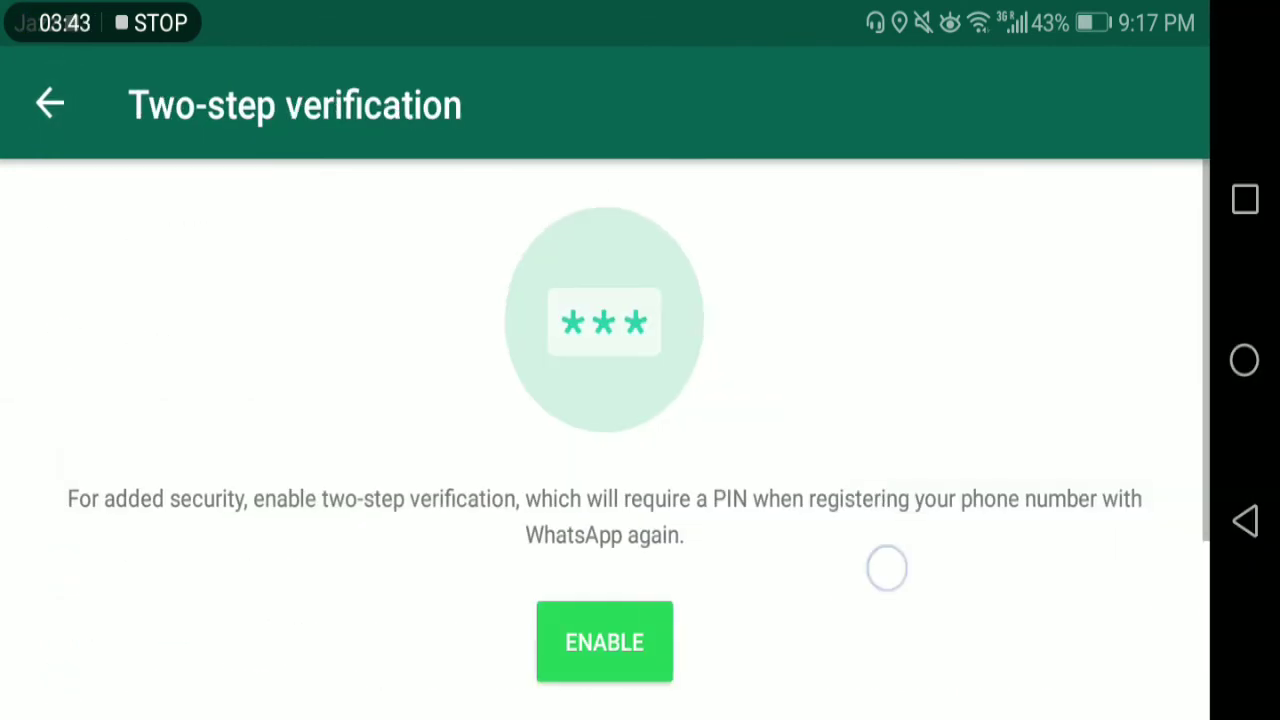
{"action": "left_click_drag", "start_coordinate": [887, 568], "coordinate": [894, 403]}
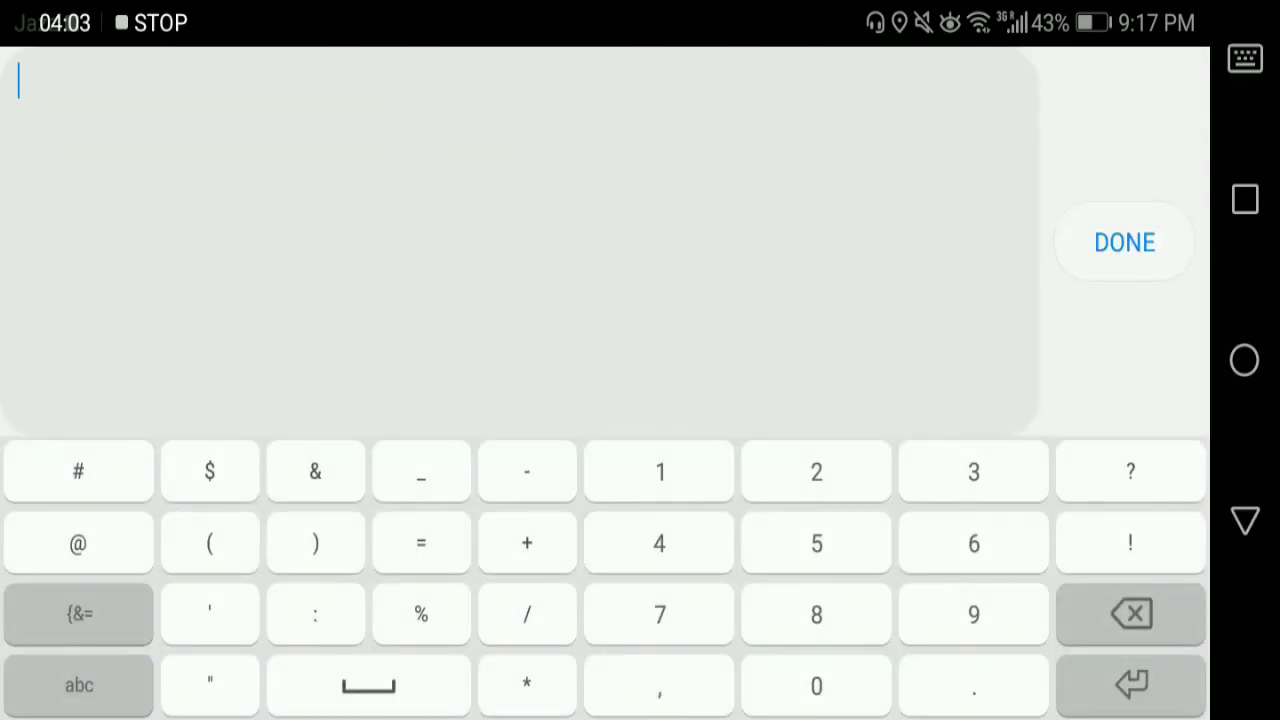
Enter a new six-digit two-step verification PIN on the keypad.
{"action": "left_click", "coordinate": [677, 471]}
{"action": "left_click", "coordinate": [814, 471]}
{"action": "left_click", "coordinate": [991, 474]}
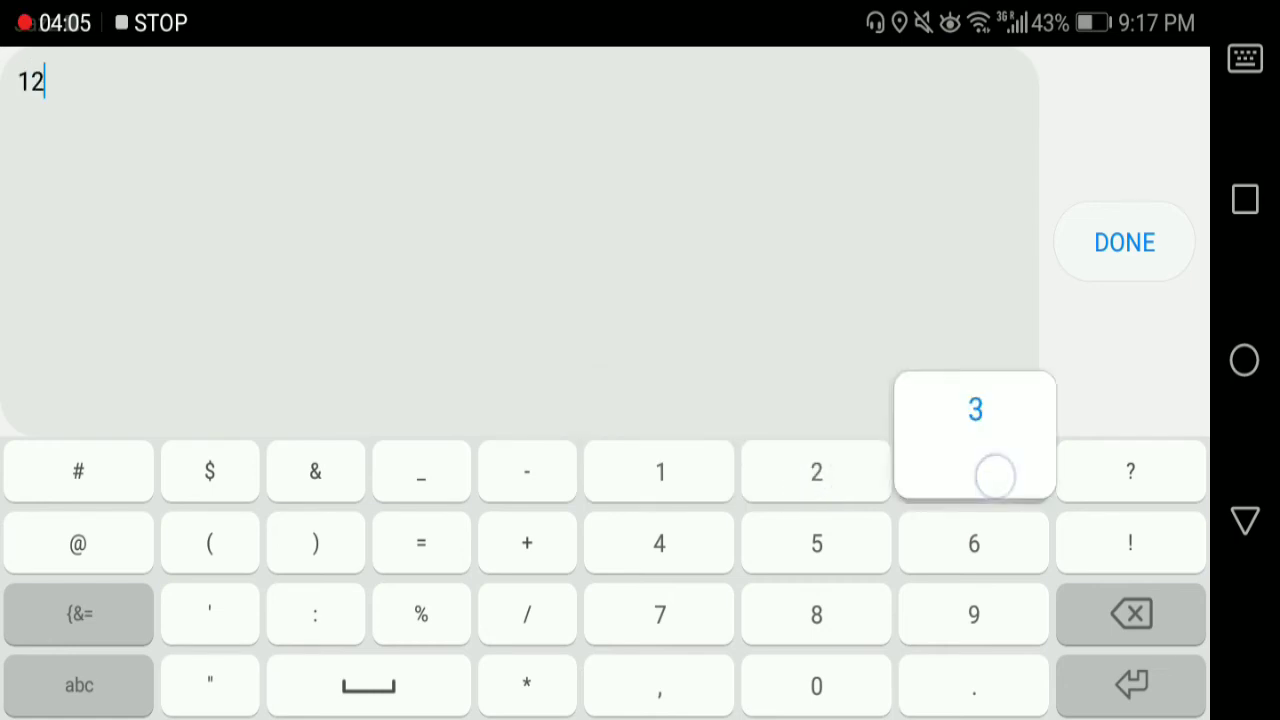
{"action": "left_click", "coordinate": [659, 543]}
{"action": "left_click", "coordinate": [815, 543]}
{"action": "left_click", "coordinate": [972, 543]}
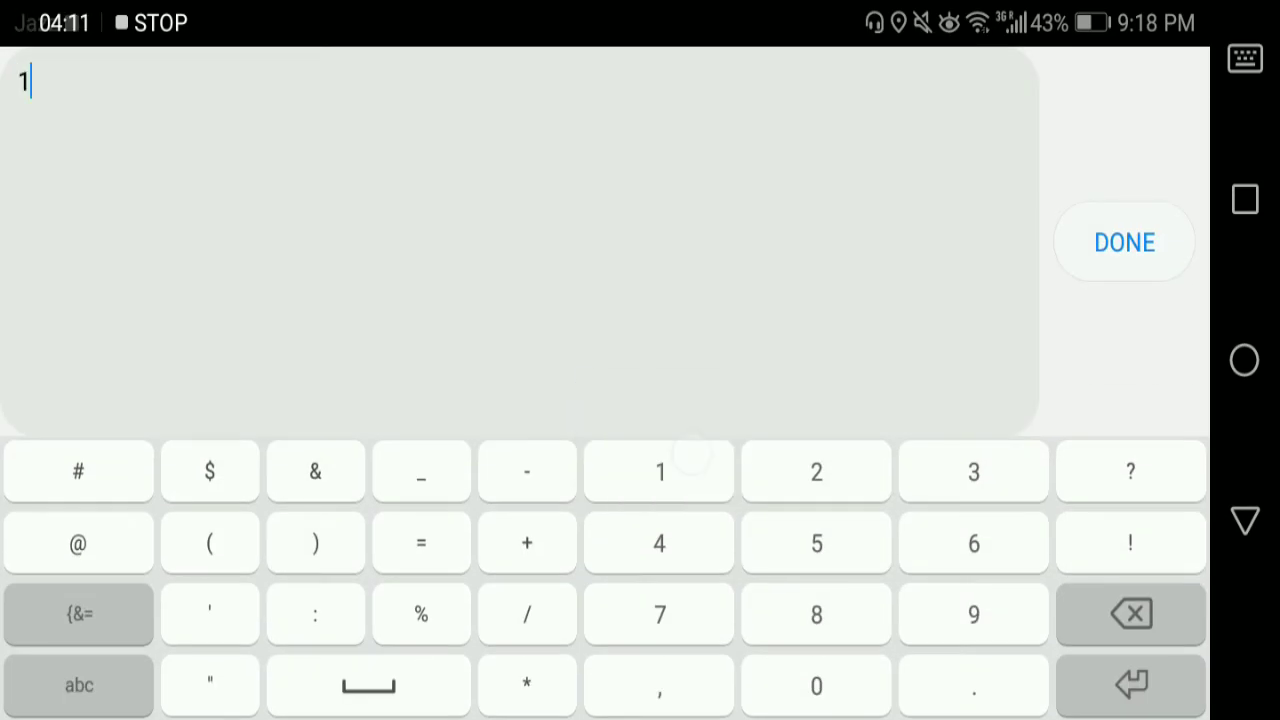
Re-enter the same six-digit PIN to confirm it.
{"action": "left_click", "coordinate": [816, 471]}
{"action": "left_click", "coordinate": [973, 471]}
{"action": "left_click", "coordinate": [688, 543]}
{"action": "left_click", "coordinate": [811, 543]}
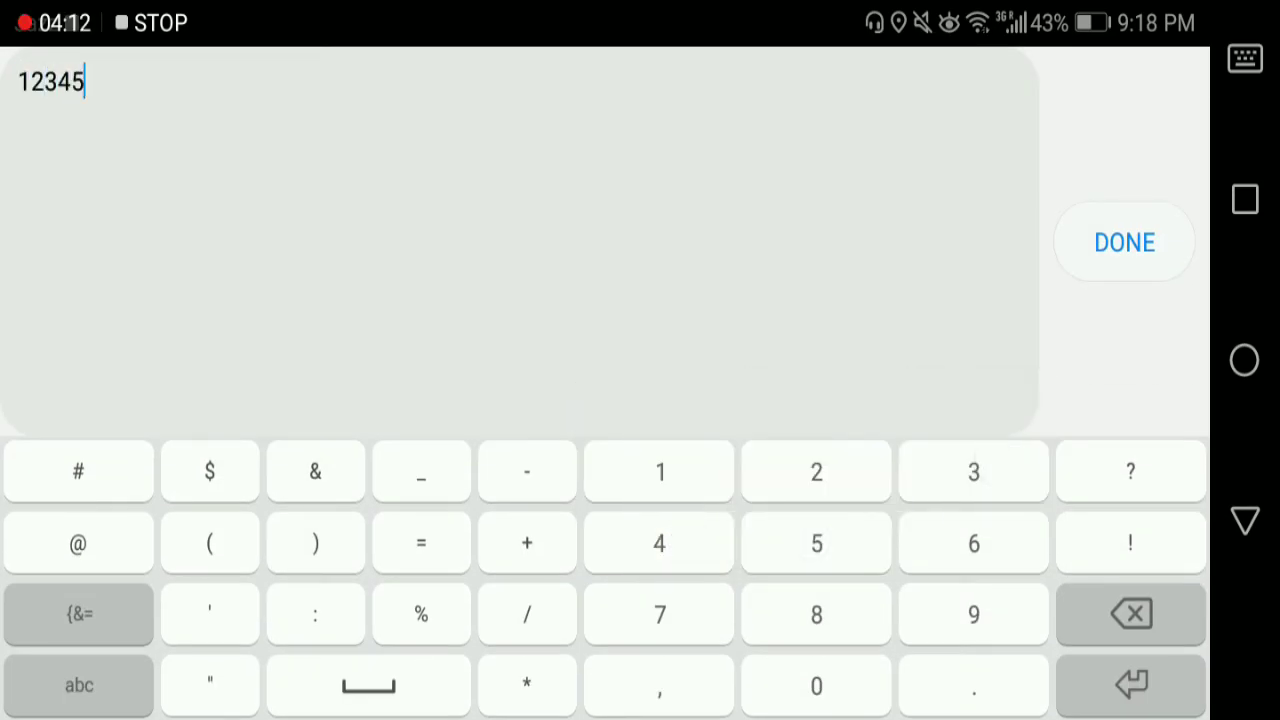
{"action": "left_click", "coordinate": [973, 543]}
{"action": "left_click", "coordinate": [1124, 242]}
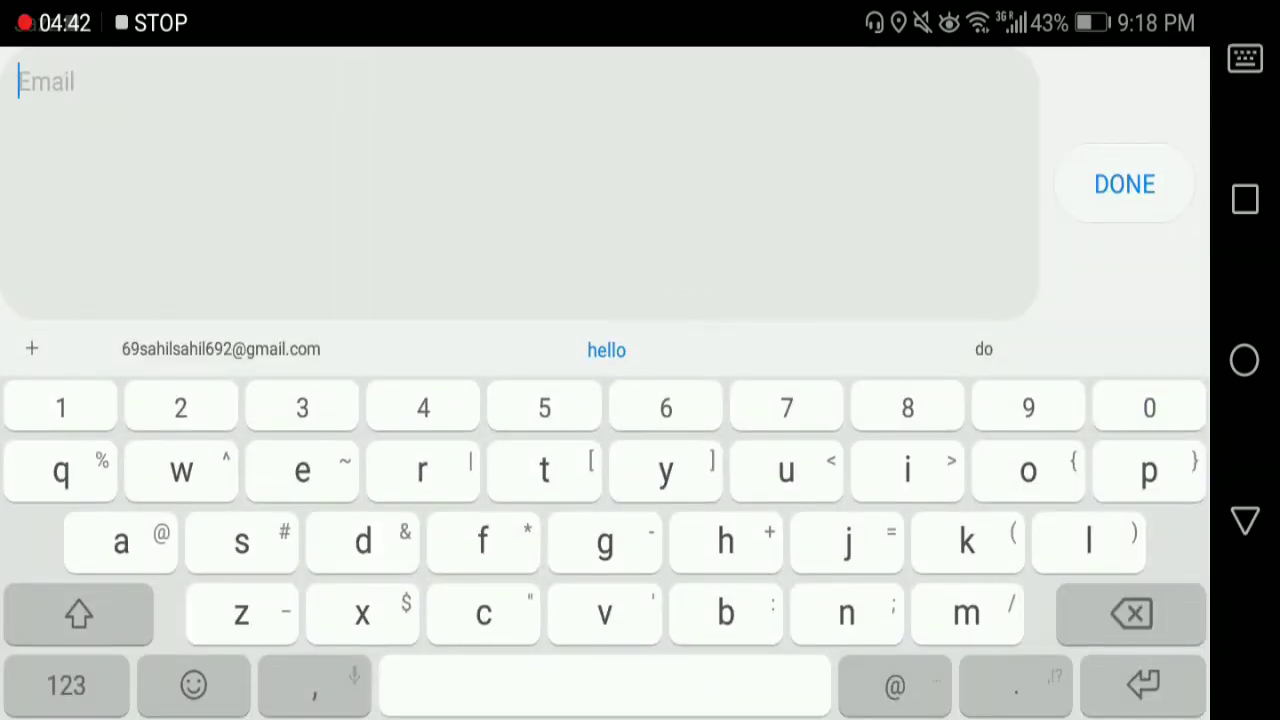
Leave the recovery email empty, move on, and accept the skip warning with OK.
{"action": "left_click", "coordinate": [1124, 184]}
{"action": "left_click", "coordinate": [686, 260]}
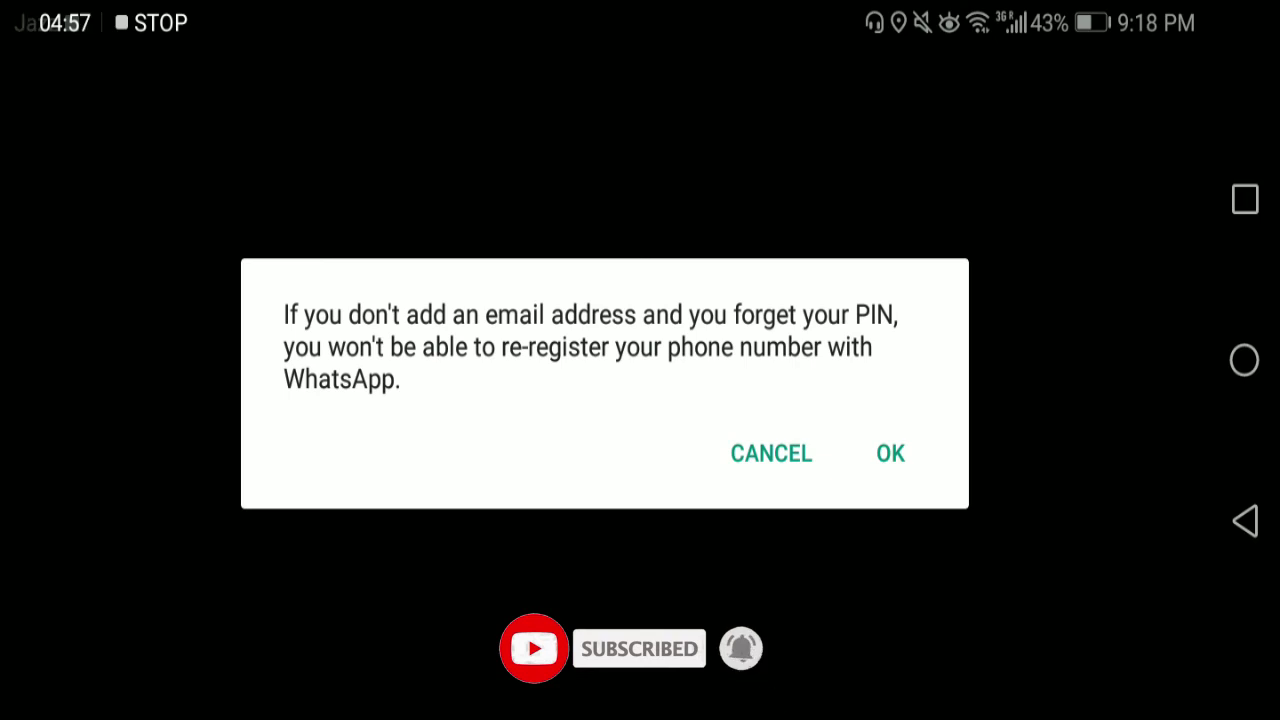
{"action": "left_click", "coordinate": [890, 453]}
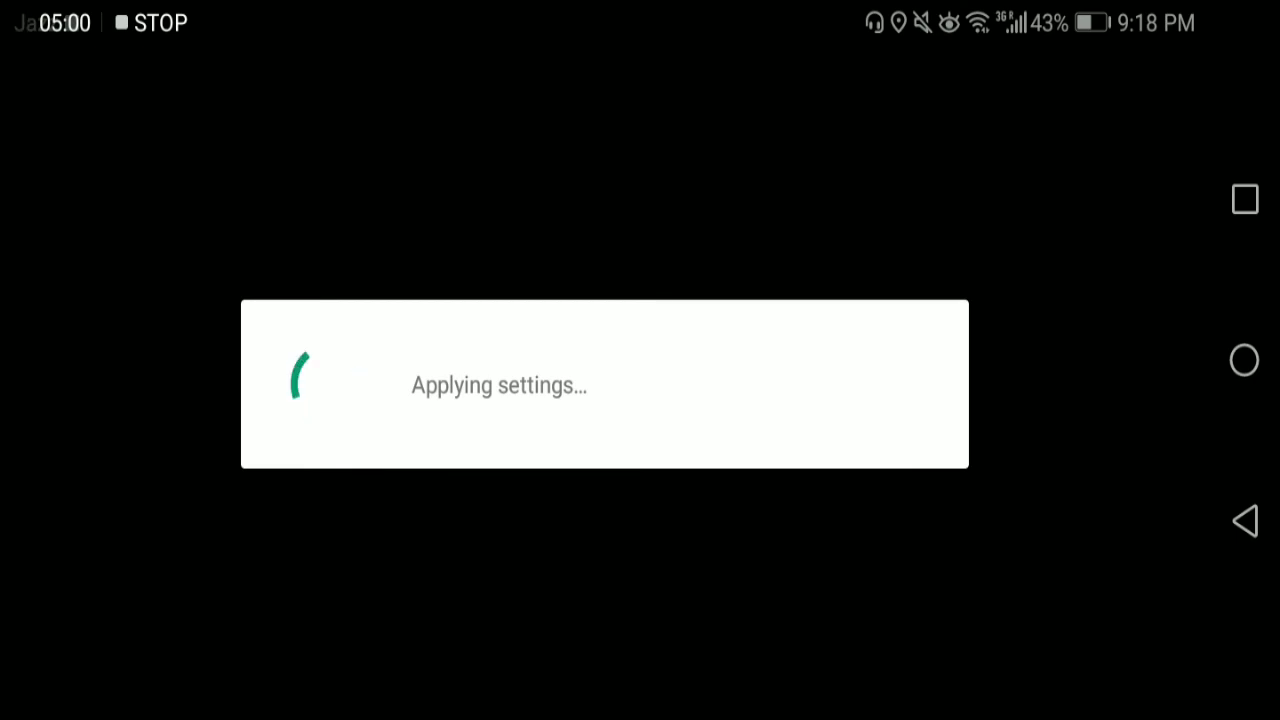
Finish two-step setup with Done, then disable it and return to Account settings.
{"action": "left_click", "coordinate": [617, 627]}
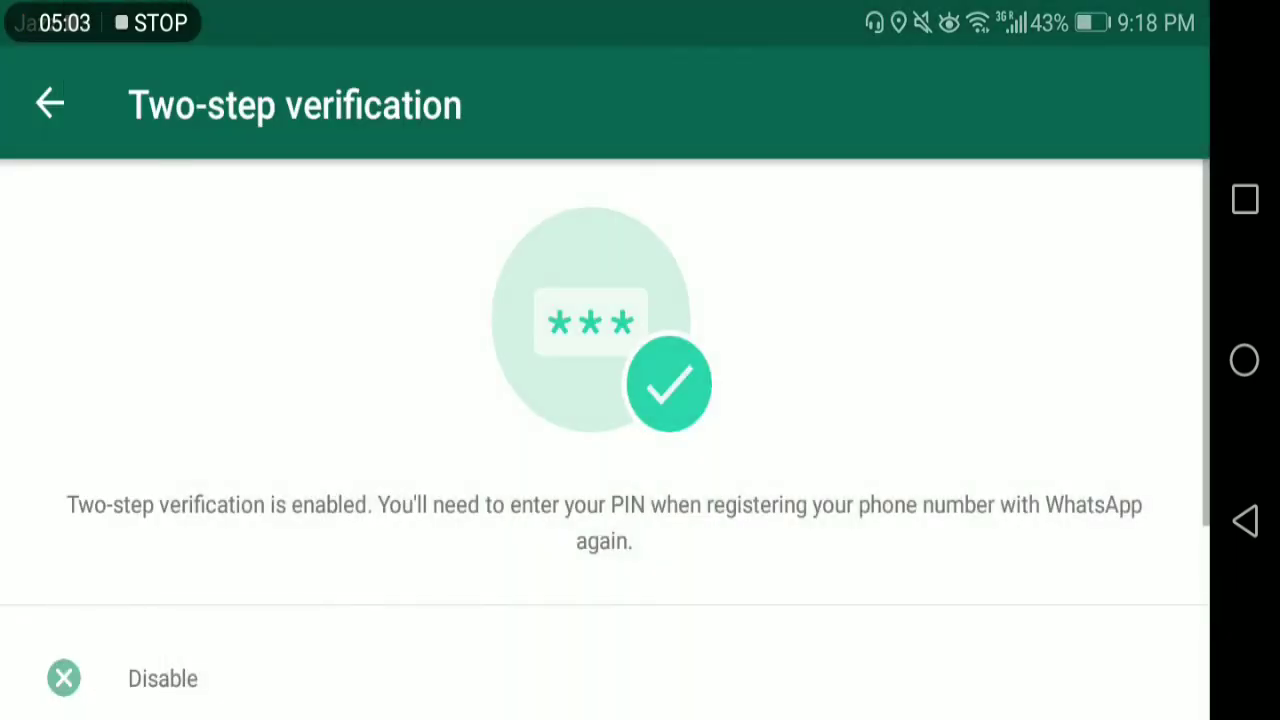
{"action": "left_click_drag", "start_coordinate": [986, 484], "coordinate": [997, 340]}
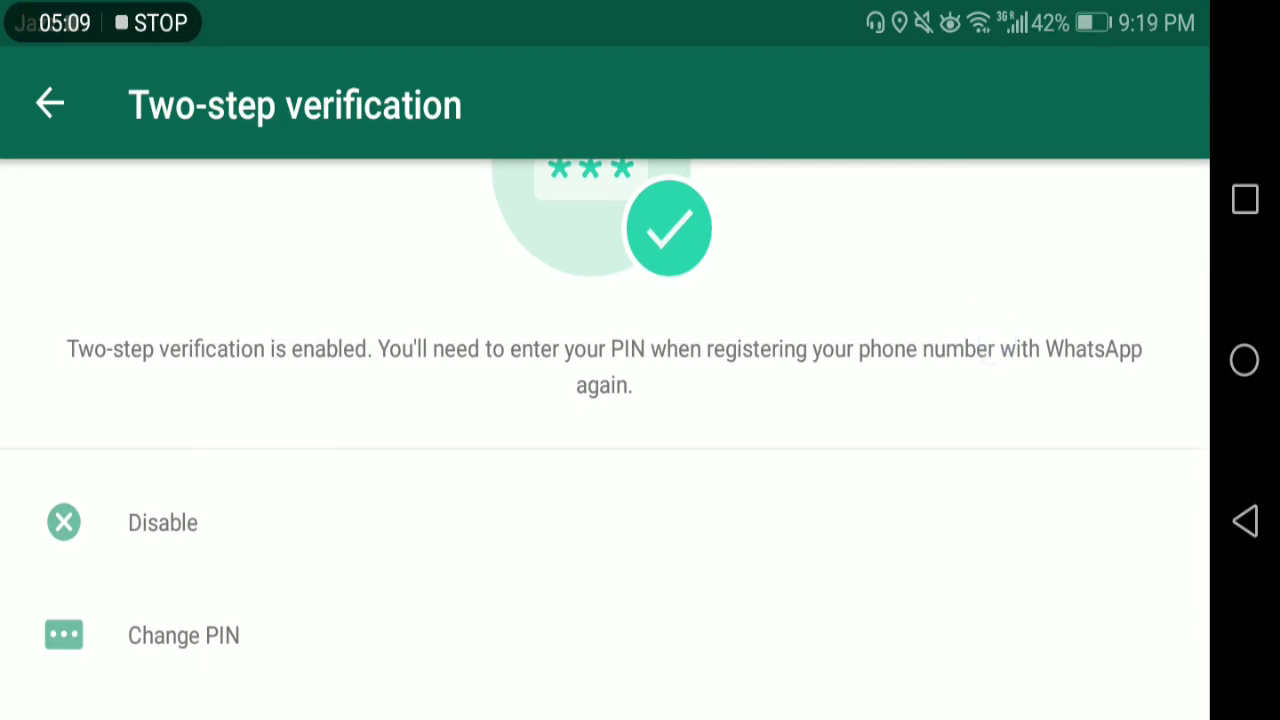
{"action": "left_click_drag", "start_coordinate": [828, 499], "coordinate": [831, 369]}
{"action": "left_click", "coordinate": [130, 413]}
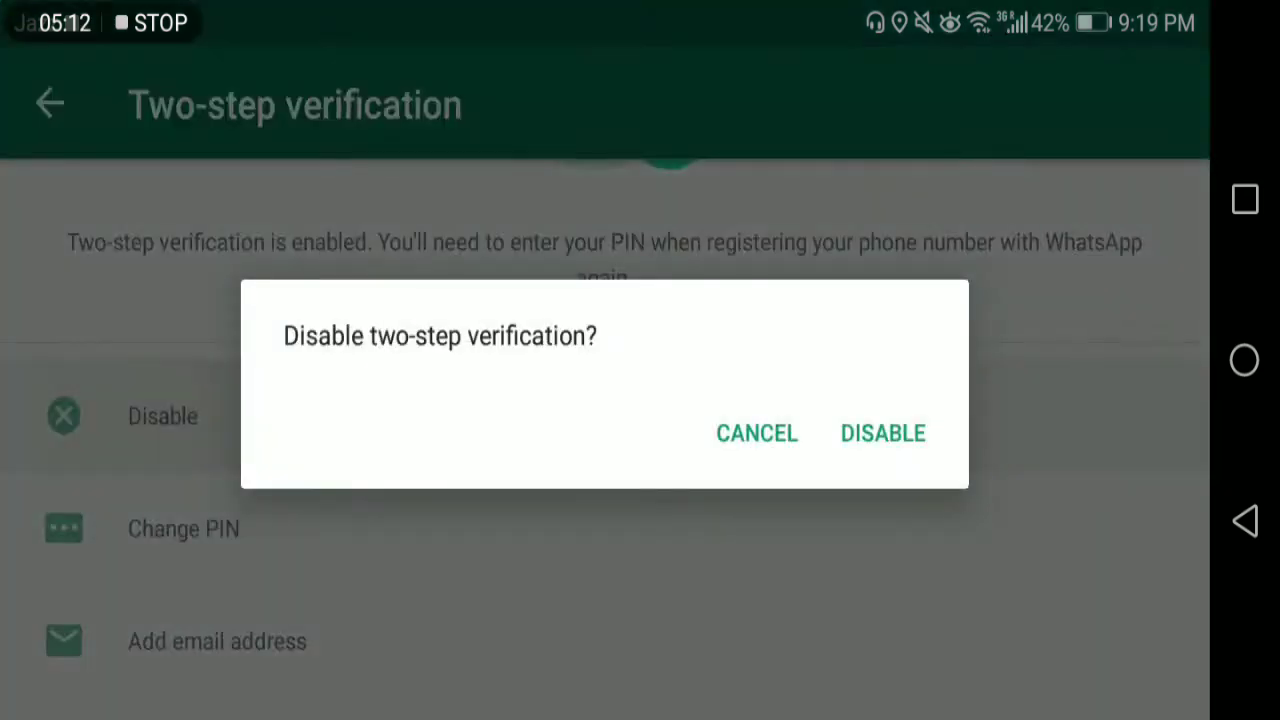
{"action": "left_click", "coordinate": [886, 416]}
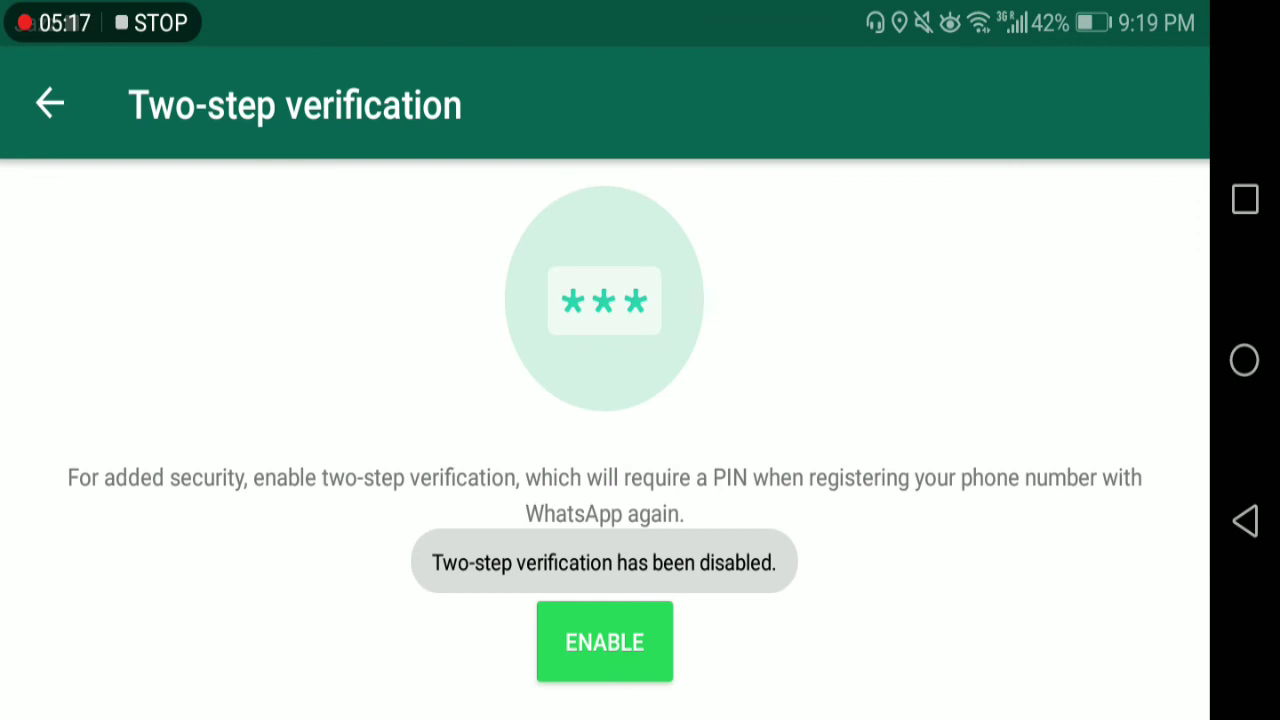
{"action": "left_click", "coordinate": [50, 103]}
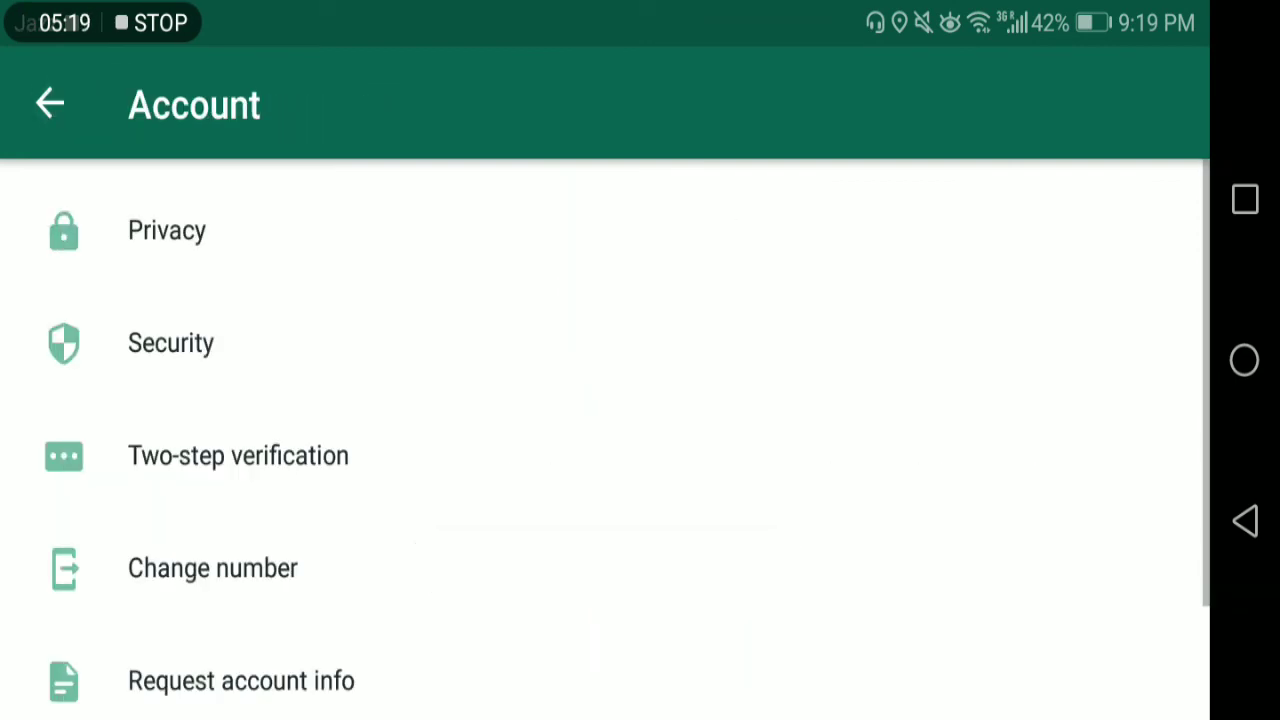
Open Storage and data from the main Settings list.
{"action": "left_click", "coordinate": [50, 103]}
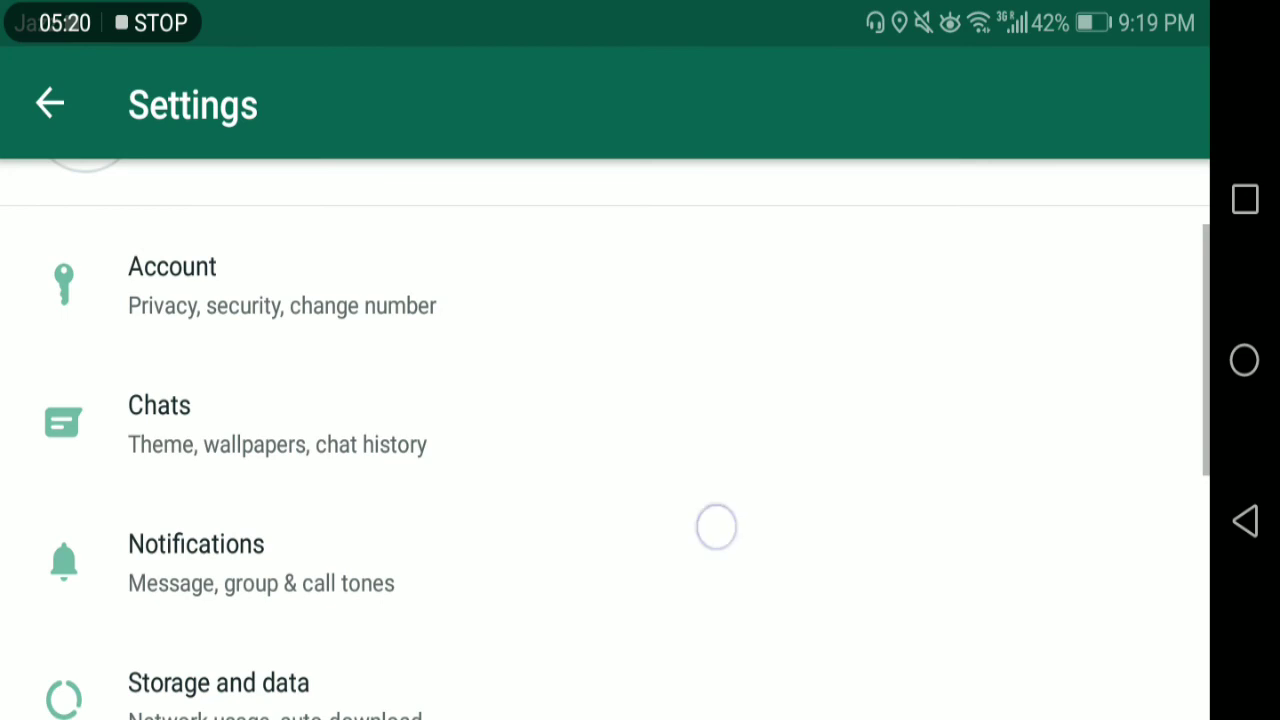
{"action": "left_click_drag", "start_coordinate": [716, 527], "coordinate": [709, 337]}
{"action": "left_click", "coordinate": [389, 523]}
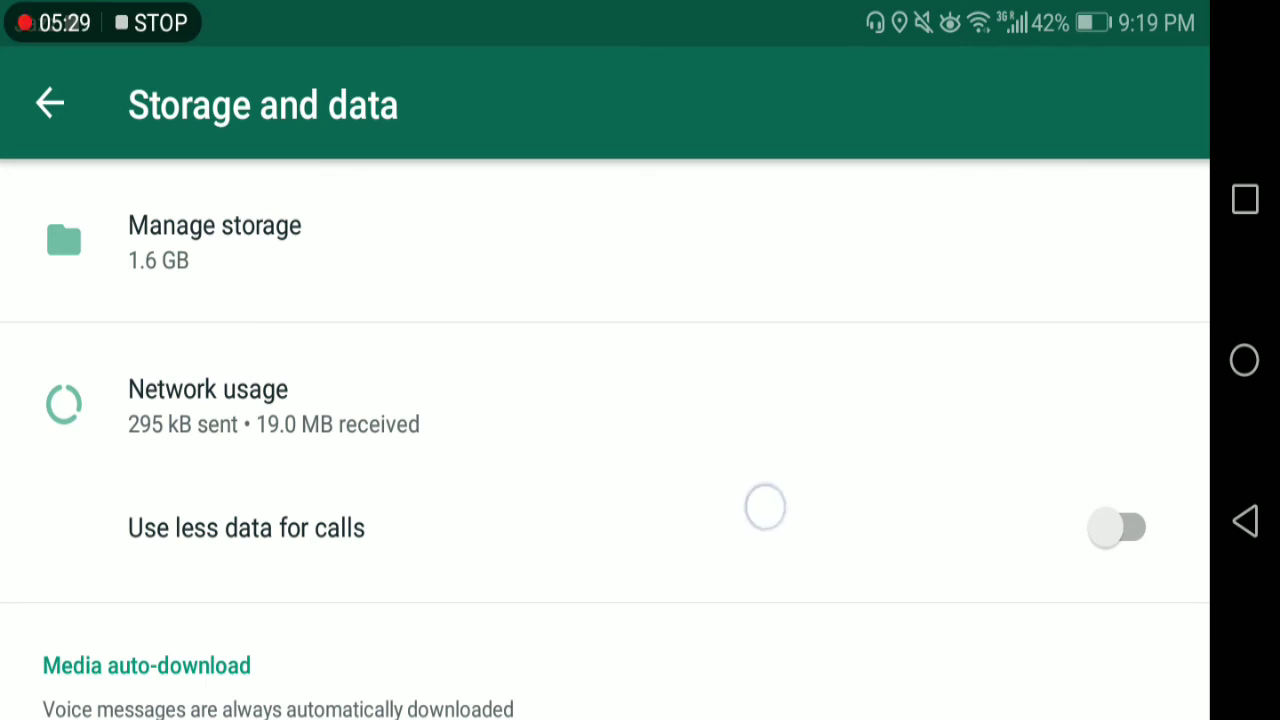
{"action": "left_click_drag", "start_coordinate": [763, 506], "coordinate": [820, 326]}
{"action": "left_click", "coordinate": [806, 520]}
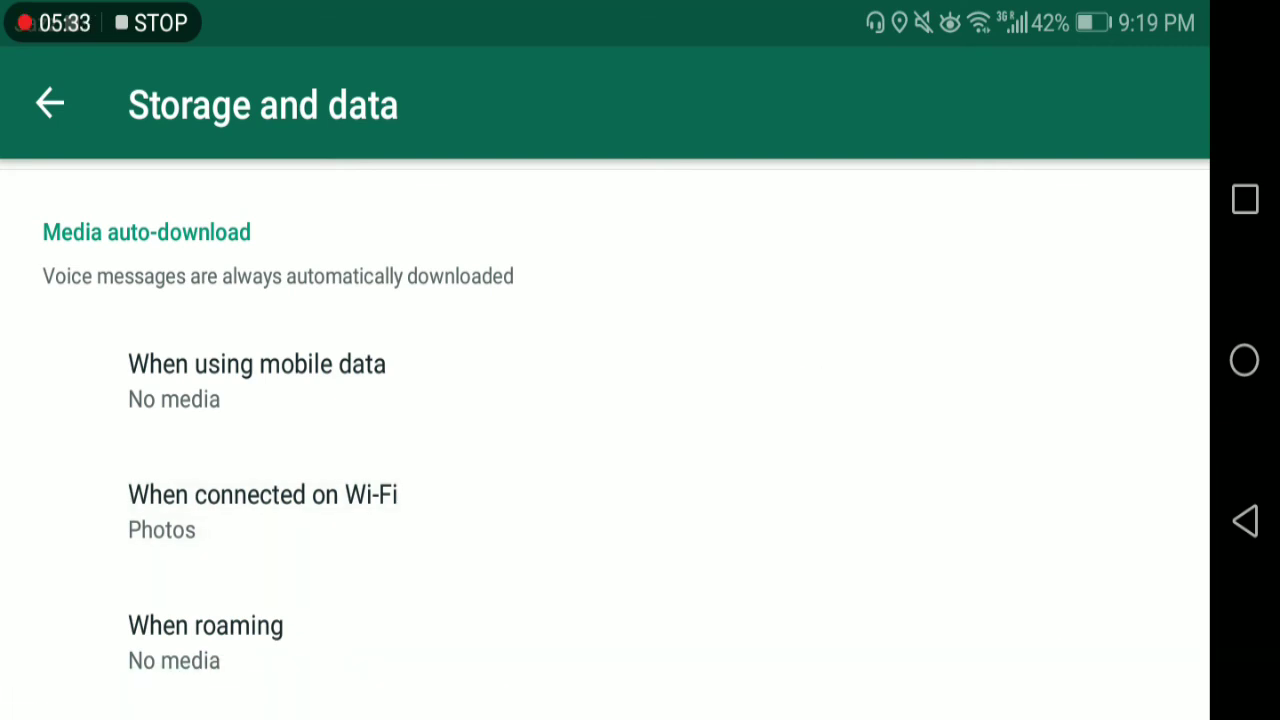
Untick Photos under When connected on Wi-Fi so it reads No media.
{"action": "left_click", "coordinate": [274, 534]}
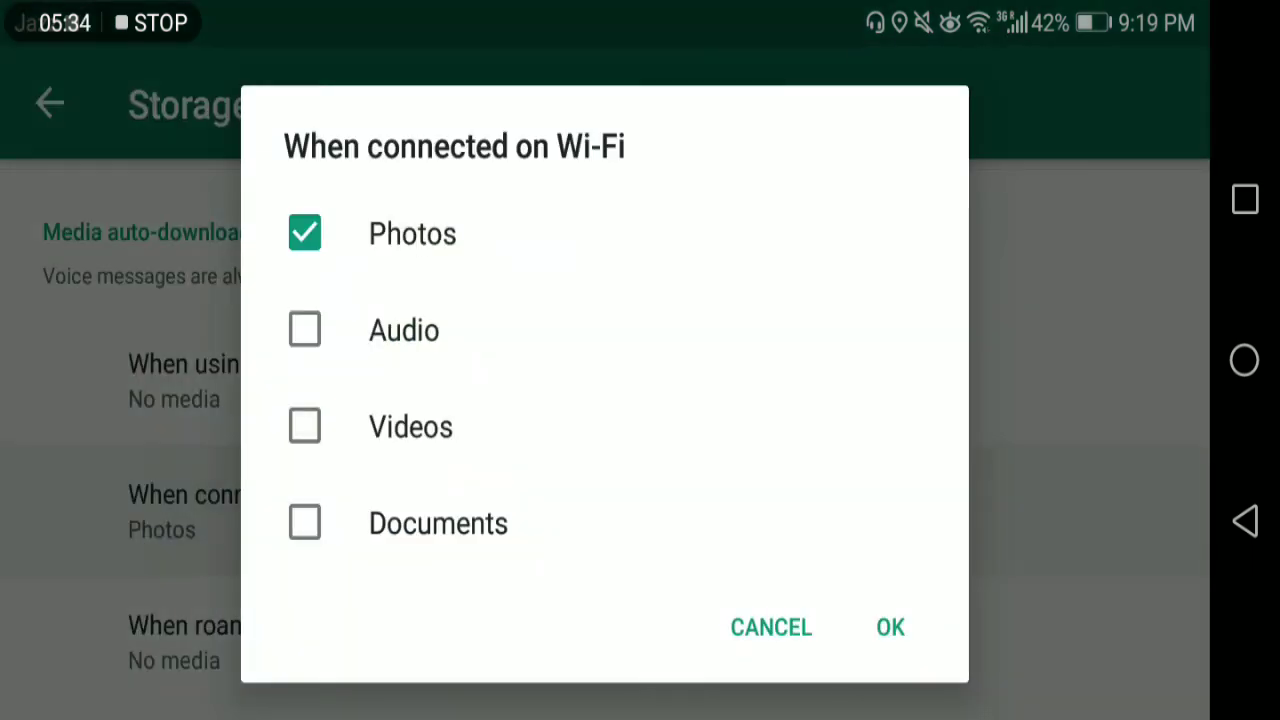
{"action": "left_click", "coordinate": [404, 221]}
{"action": "left_click", "coordinate": [909, 619]}
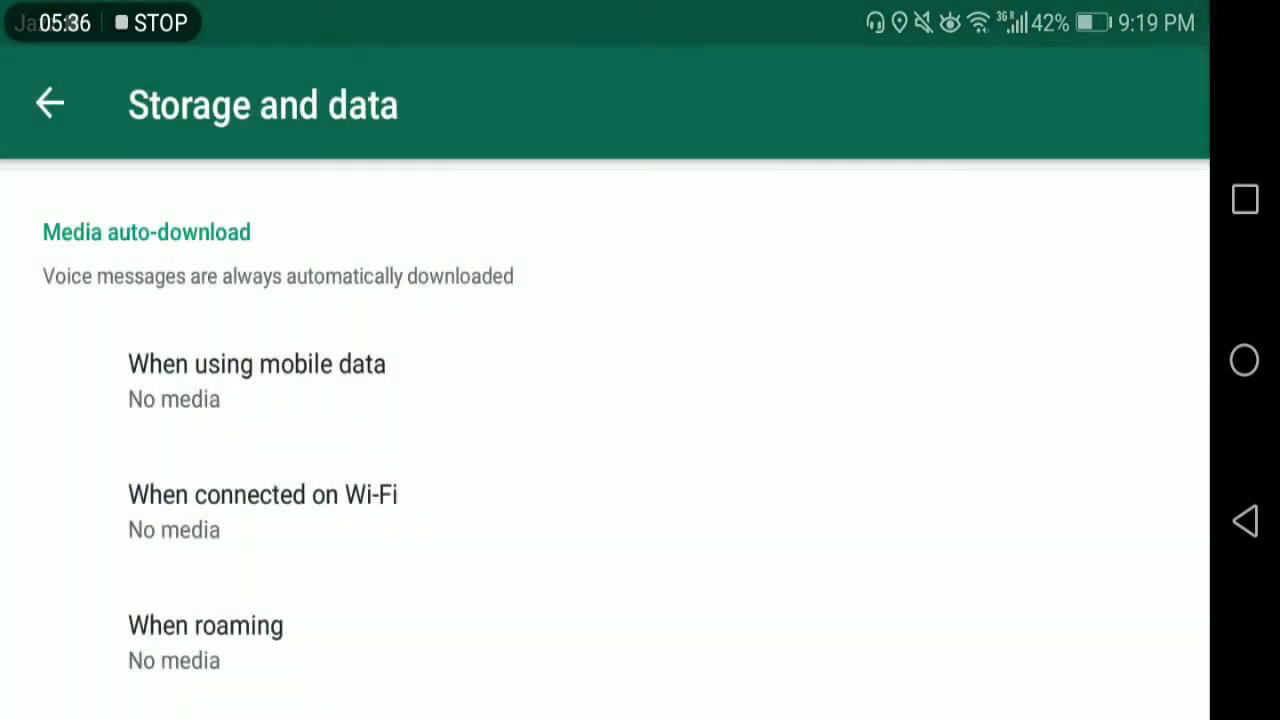
{"action": "left_click", "coordinate": [227, 632]}
{"action": "left_click", "coordinate": [890, 627]}
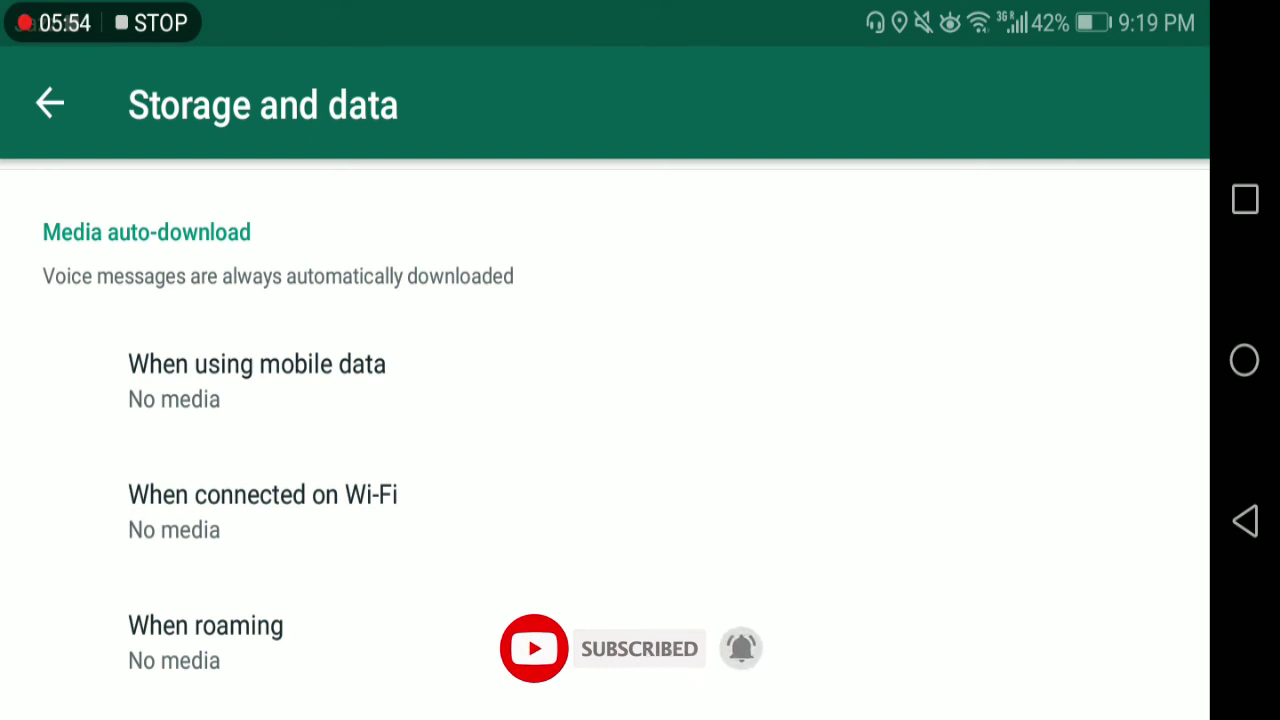
{"action": "left_click", "coordinate": [369, 378]}
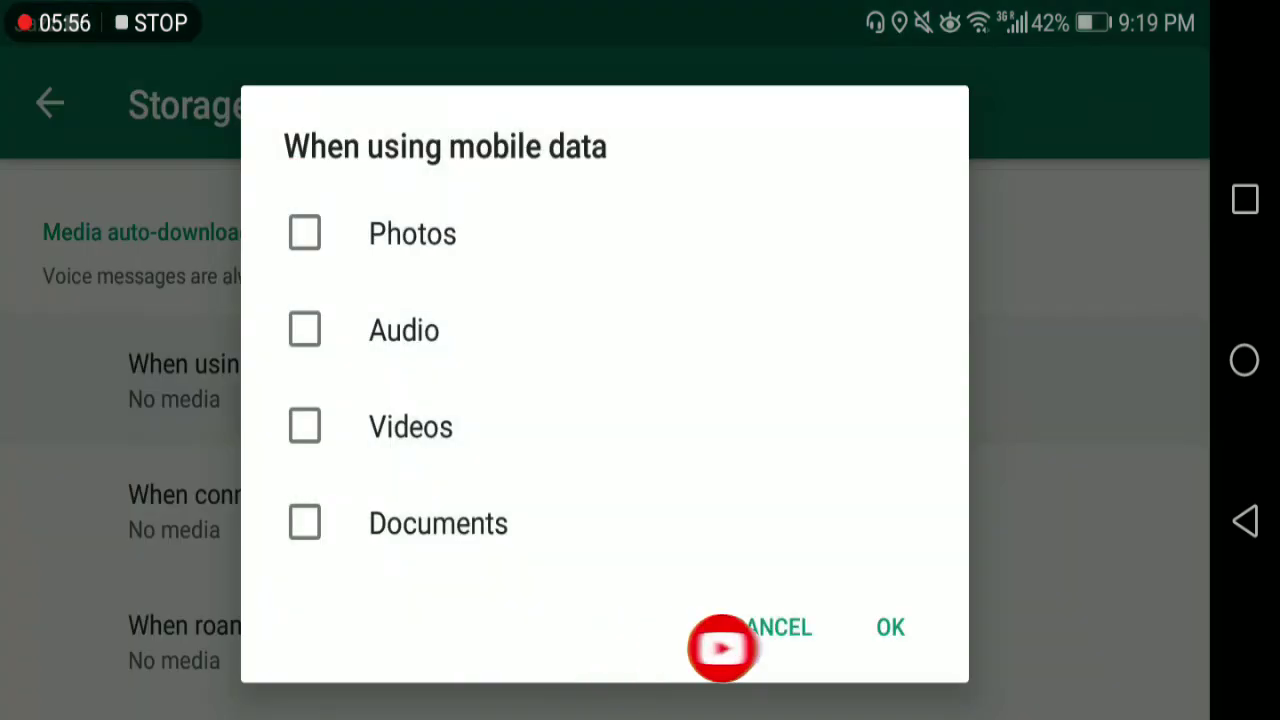
{"action": "left_click", "coordinate": [757, 627]}
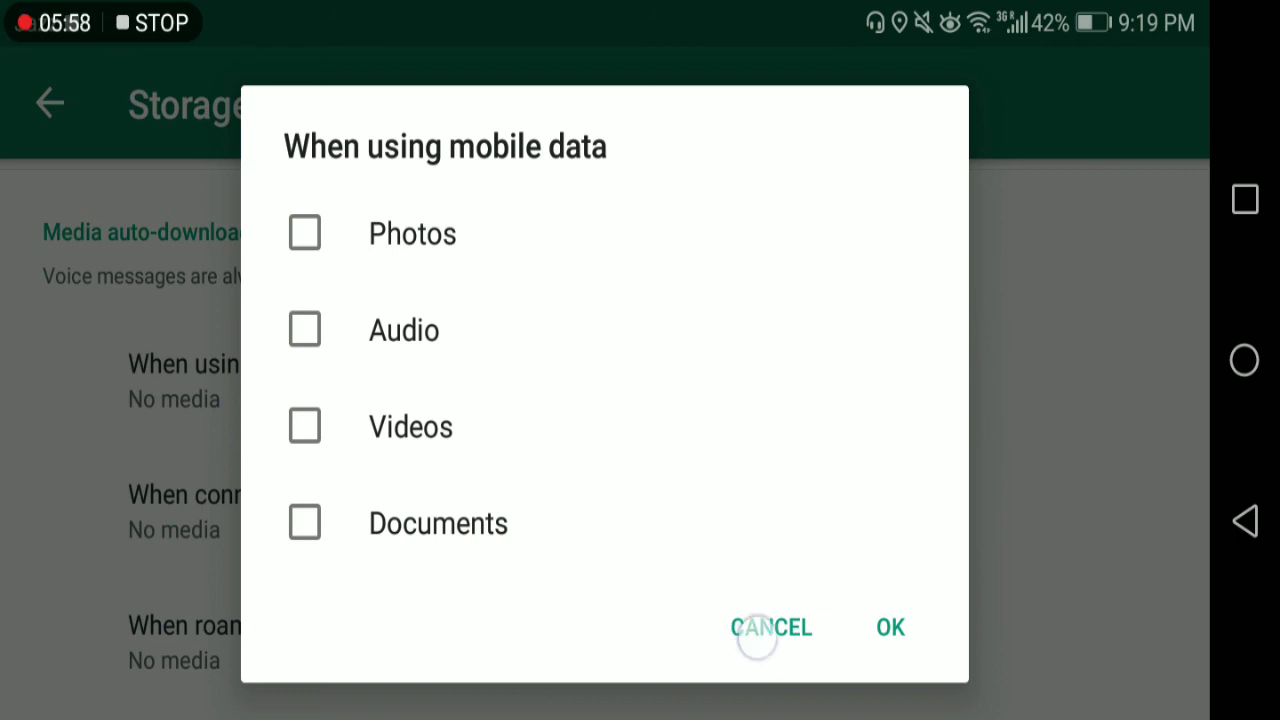
{"action": "left_click", "coordinate": [344, 522]}
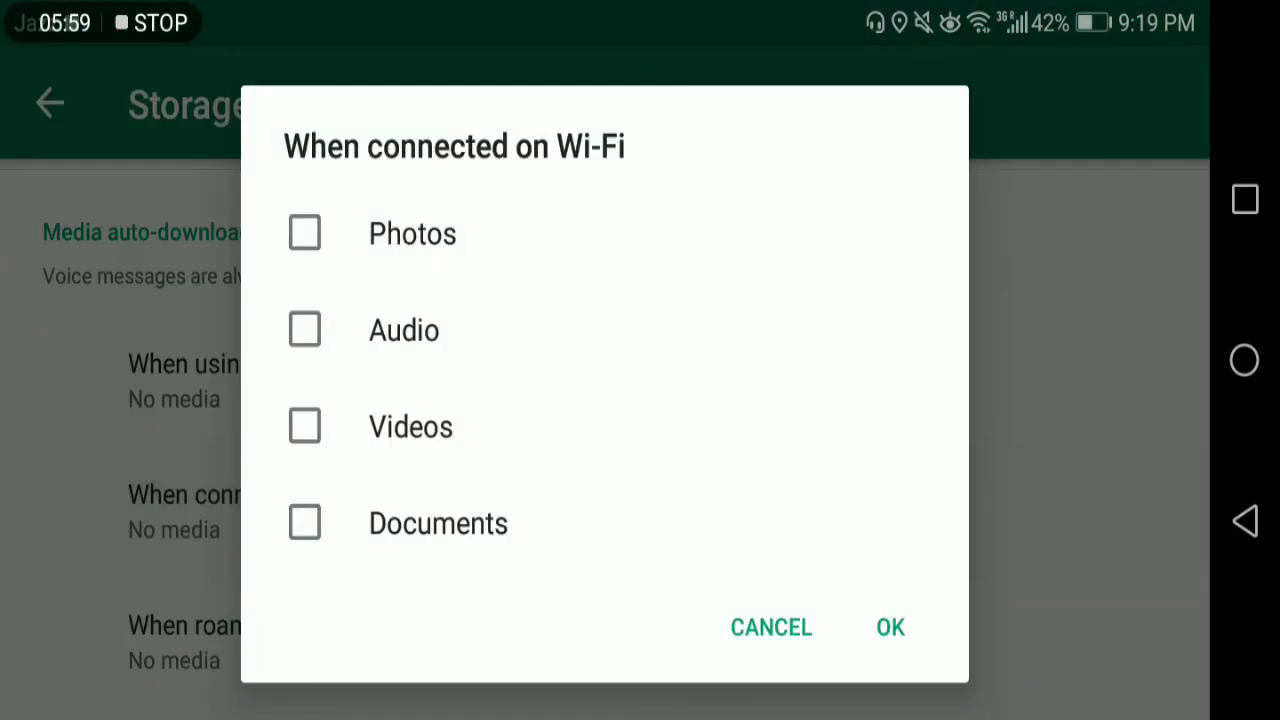
{"action": "left_click", "coordinate": [889, 627]}
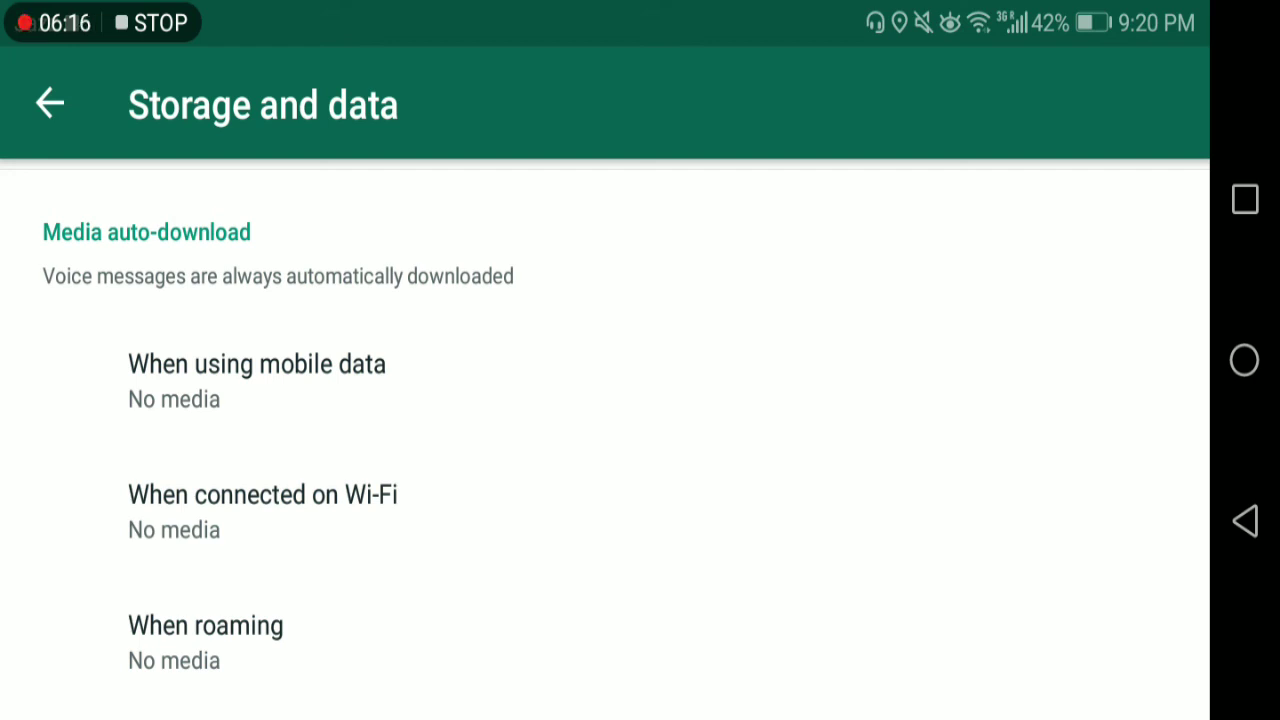
Return from Storage and data to the main Settings list, leaving all auto-download options at No media.
{"action": "scroll", "coordinate": [626, 577], "scroll_direction": "down", "scroll_amount": 3}
{"action": "left_click", "coordinate": [50, 103]}
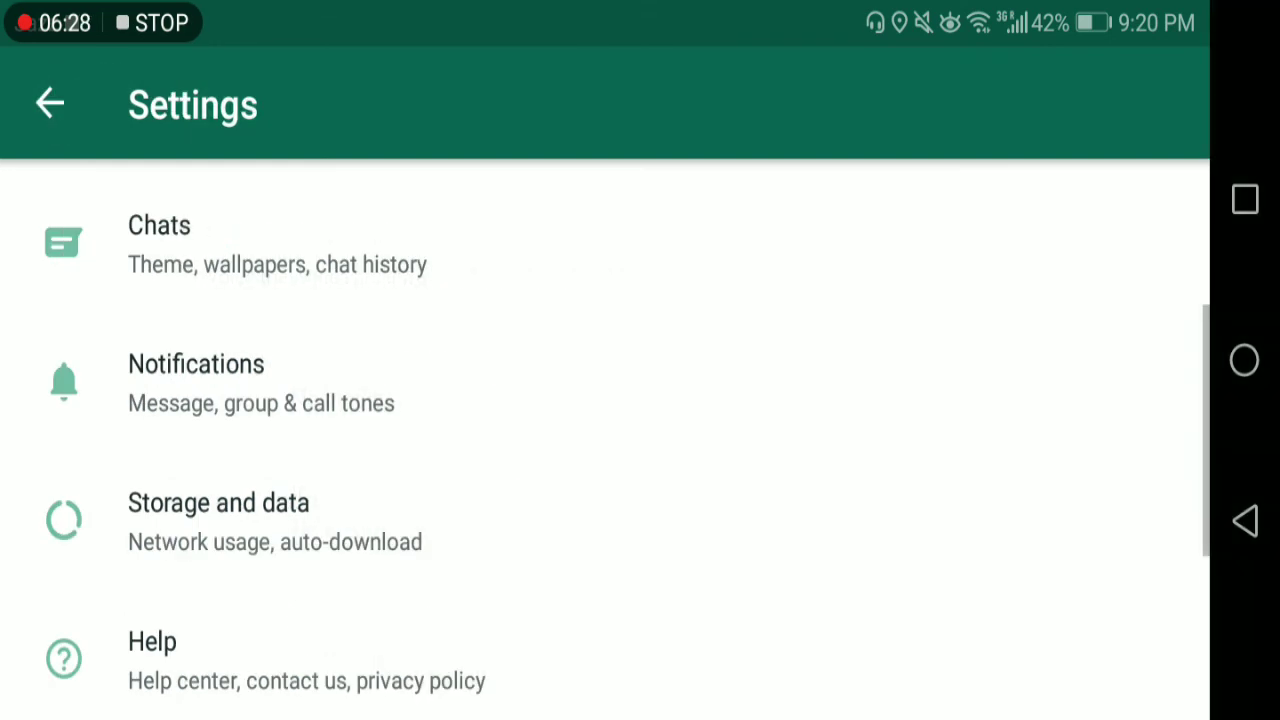